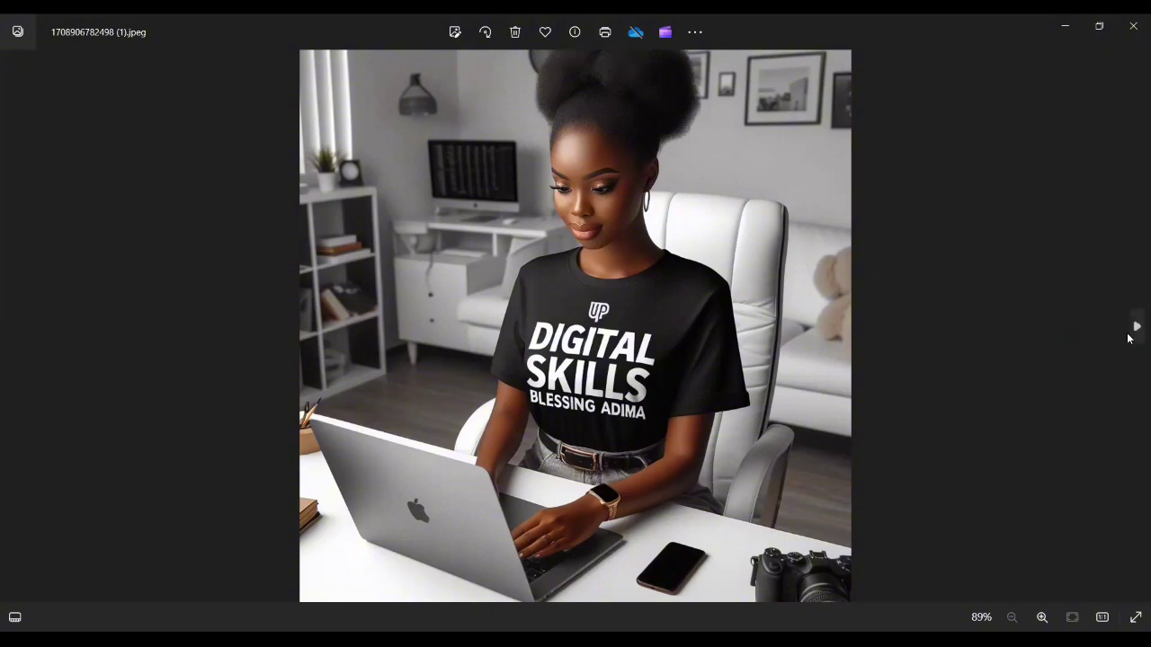
Step: Step forward through the saved AI images to the picture of people jumping in flag tees
{"action": "left_click", "coordinate": [1129, 338]}
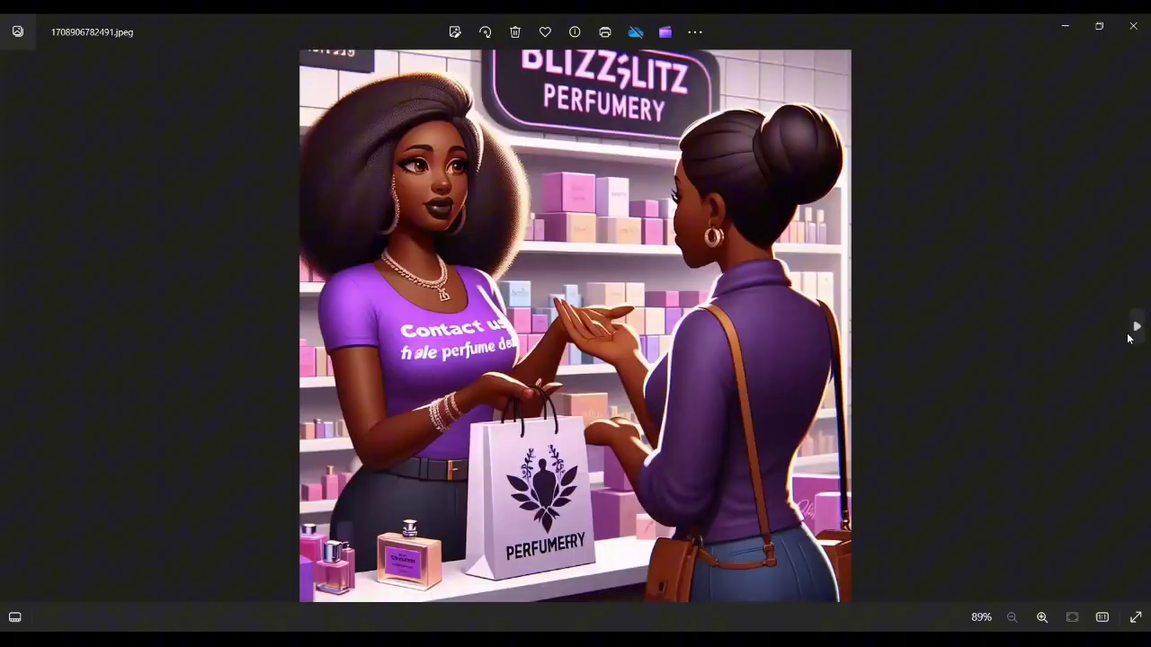
{"action": "left_click", "coordinate": [1132, 334]}
{"action": "left_click", "coordinate": [1132, 335]}
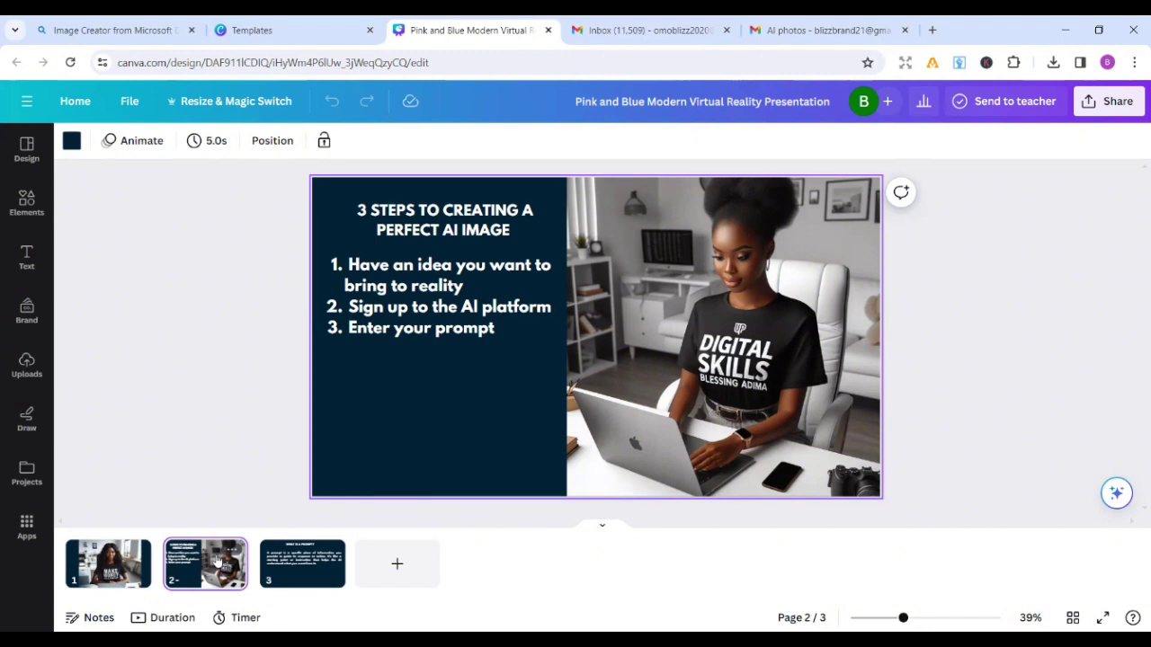
Step: Show page 3 of the Canva deck, the 'What is a prompt?' slide
{"action": "left_click", "coordinate": [286, 559]}
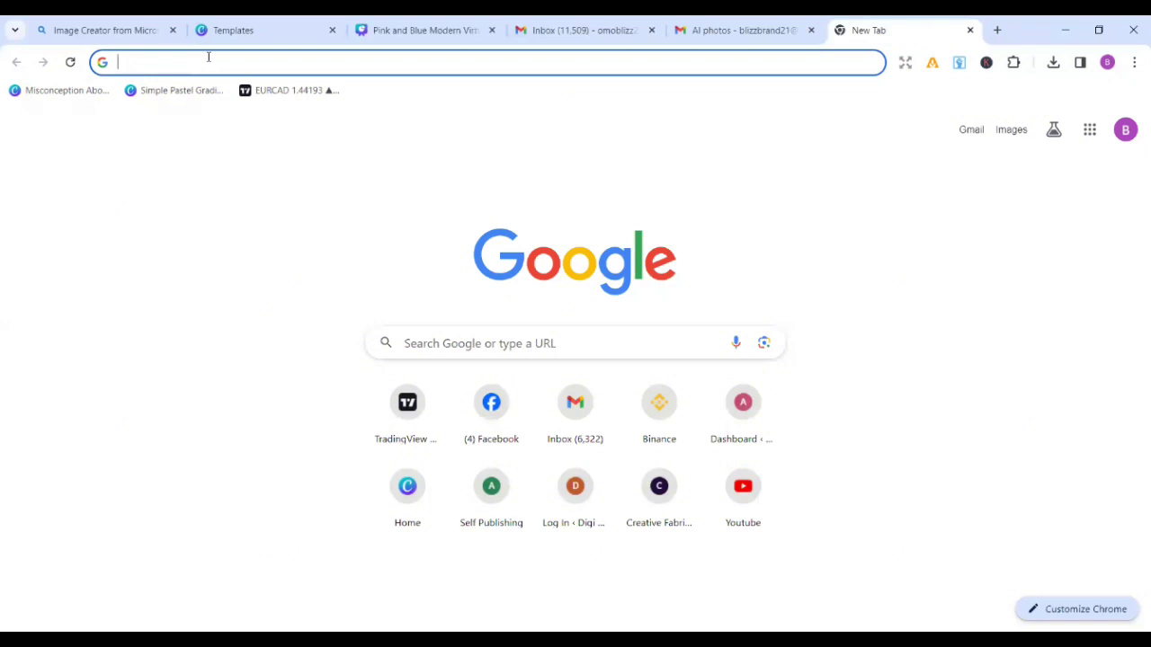
Step: Search Google for 'bing image creator' from the Chrome address bar
{"action": "type", "text": "i"}
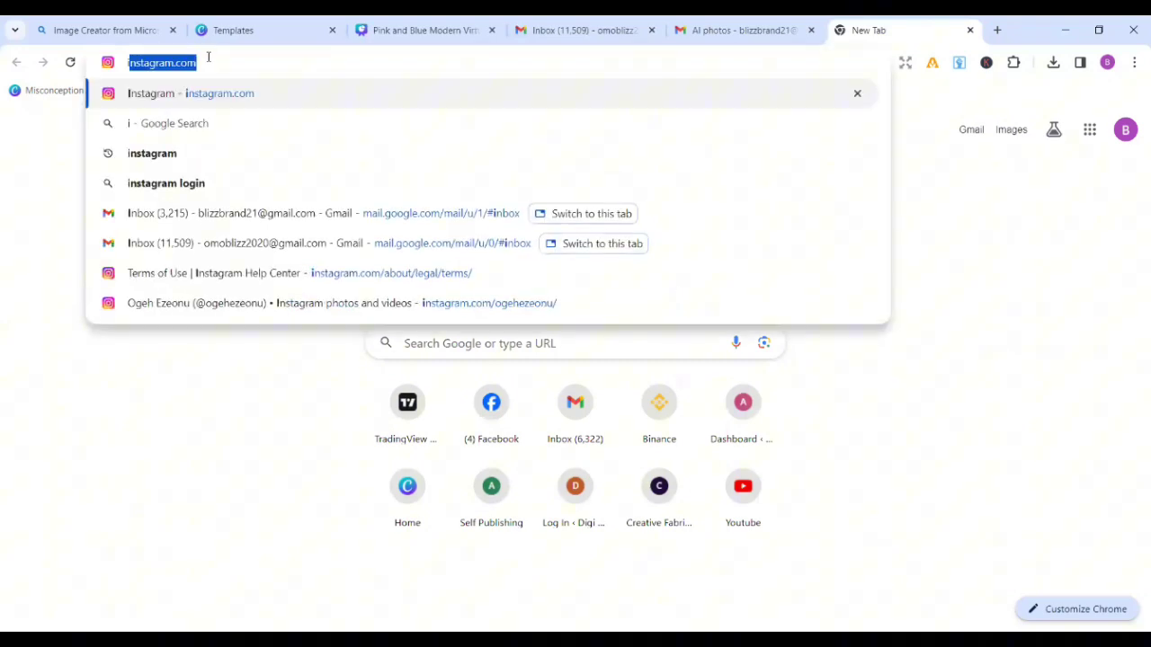
{"action": "key", "text": "BackSpace"}
{"action": "key", "text": "BackSpace"}
{"action": "type", "text": "bing image creator"}
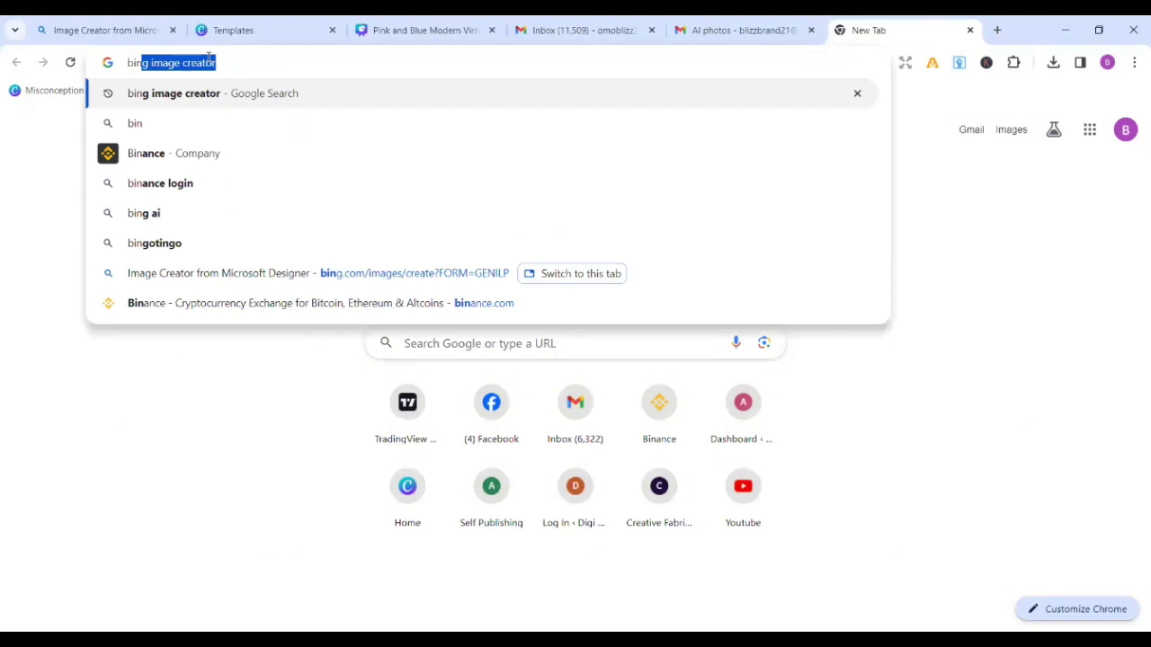
{"action": "key", "text": "Return"}
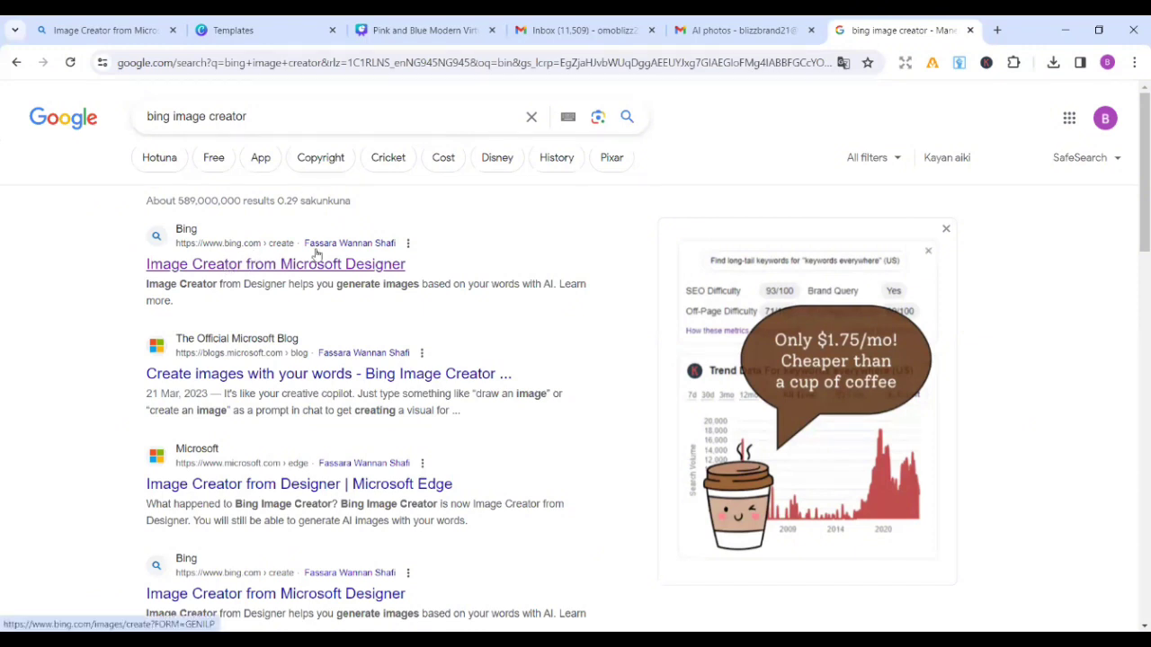
Step: Open Image Creator and prompt a lady in a black tee shirt inscribed 'praying woman', kneeling and praying
{"action": "left_click", "coordinate": [247, 263]}
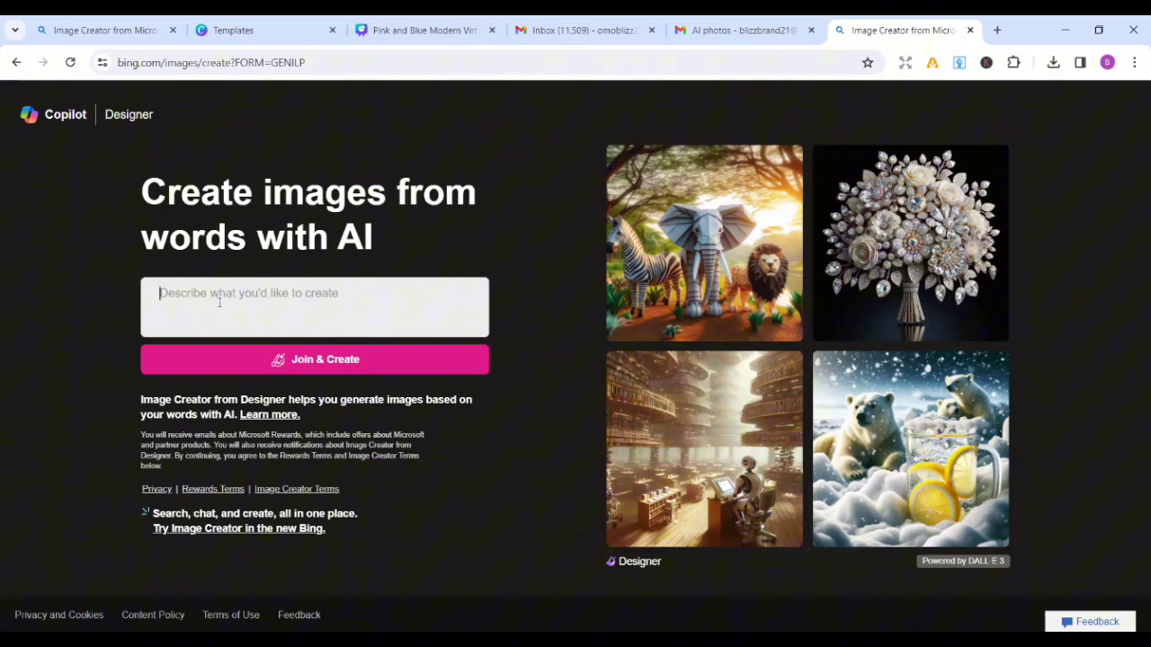
{"action": "type", "text": "A"}
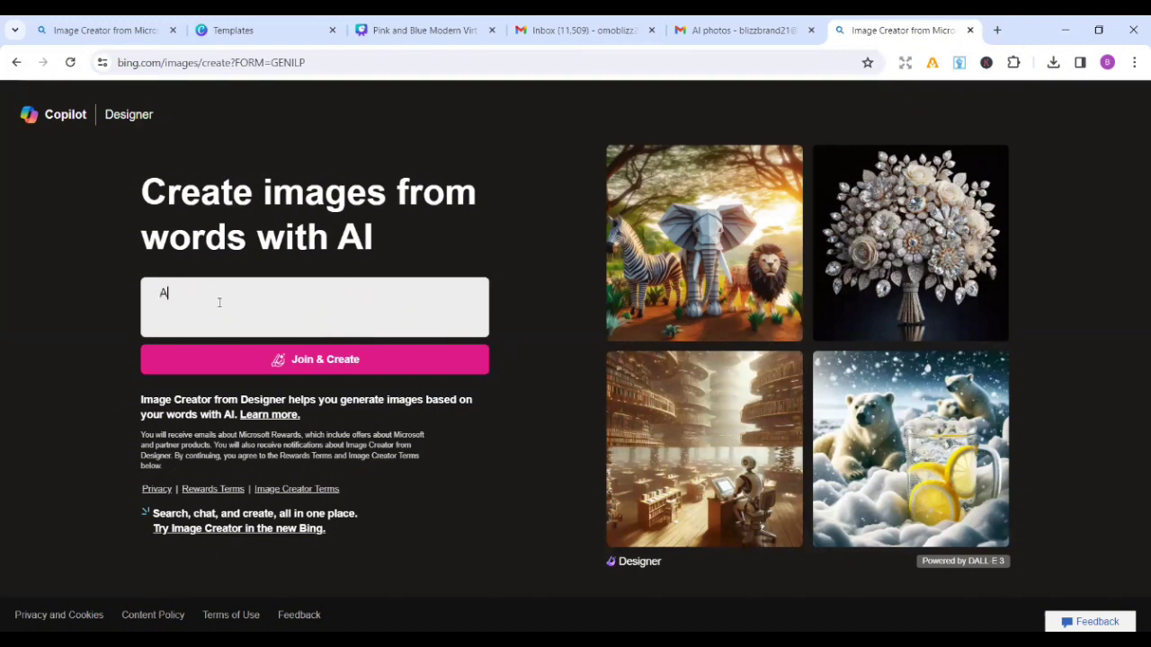
{"action": "type", "text": " lady wearing a black tees"}
{"action": "key", "text": "BackSpace"}
{"action": "type", "text": "shirt wi"}
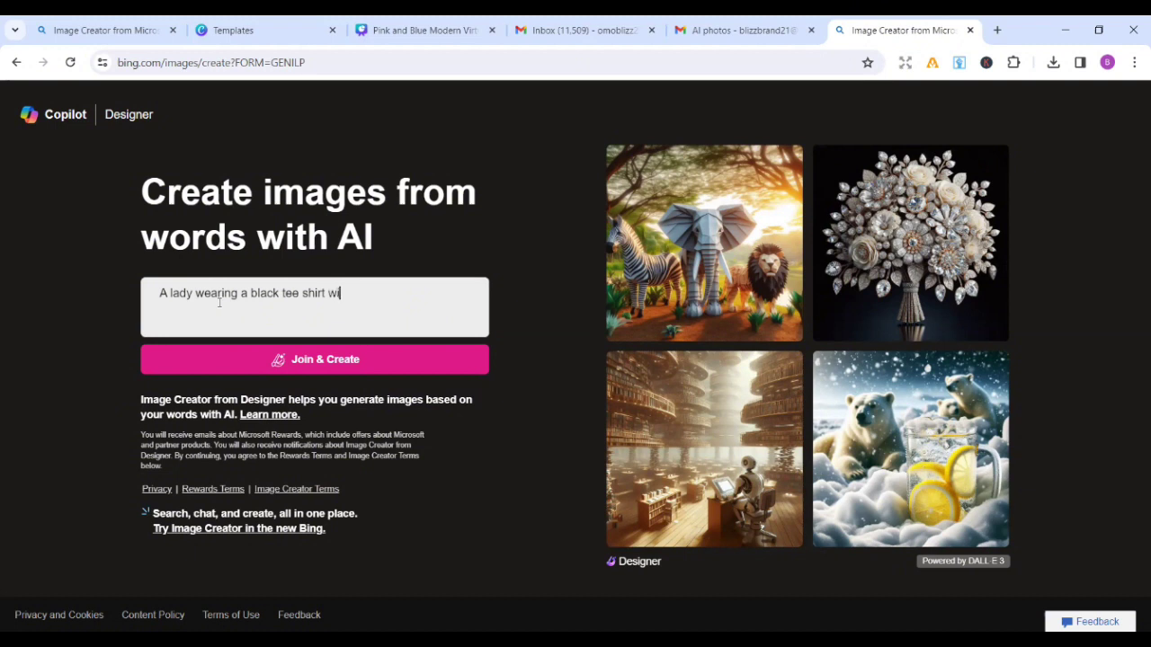
{"action": "type", "text": "th the inscriptio"}
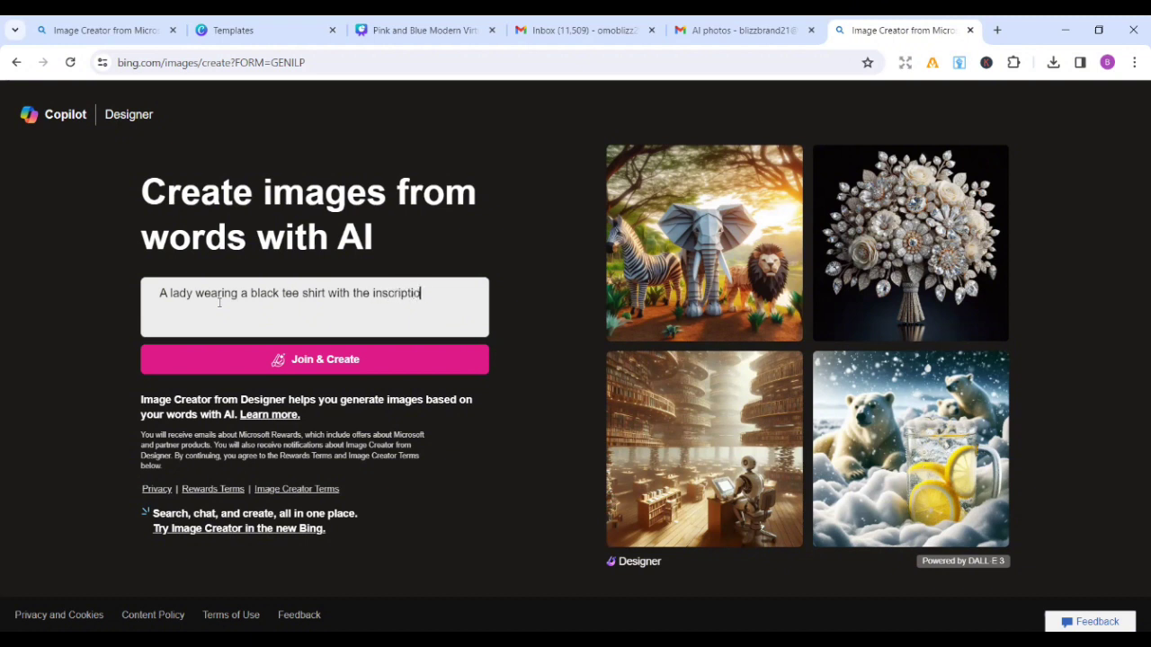
{"action": "type", "text": "n praying woman"}
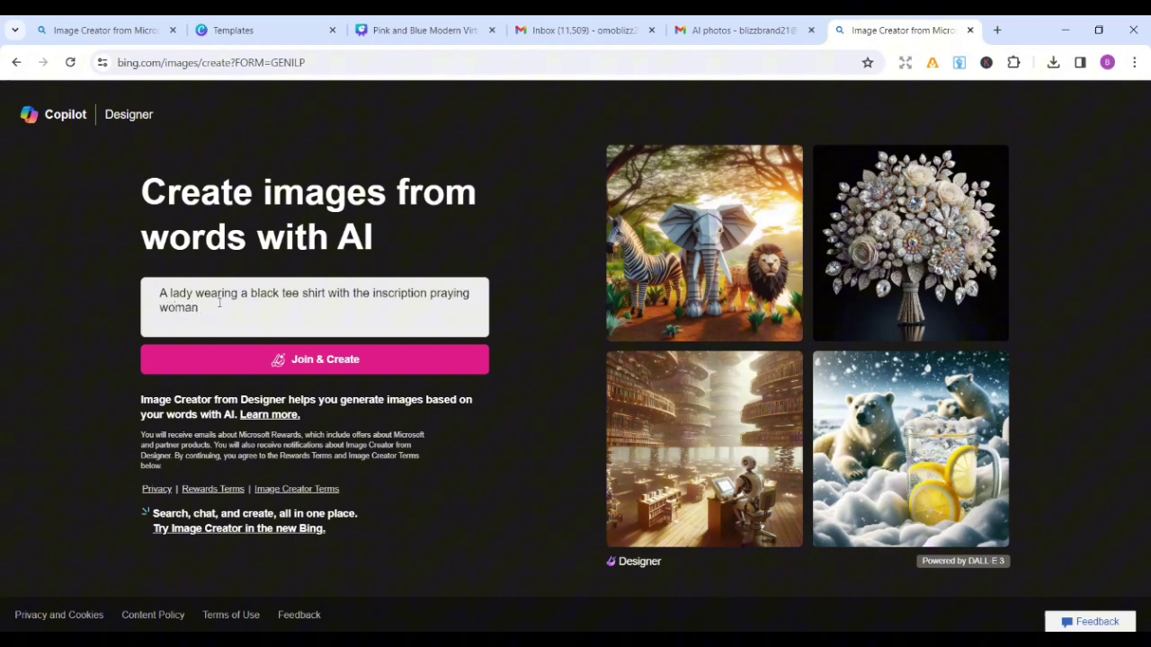
{"action": "type", "text": " kneeling"}
{"action": "key", "text": "BackSpace"}
{"action": "key", "text": "BackSpace"}
{"action": "key", "text": "BackSpace"}
{"action": "key", "text": "BackSpace"}
{"action": "key", "text": "BackSpace"}
{"action": "key", "text": "BackSpace"}
{"action": "type", "text": "eeling and praying"}
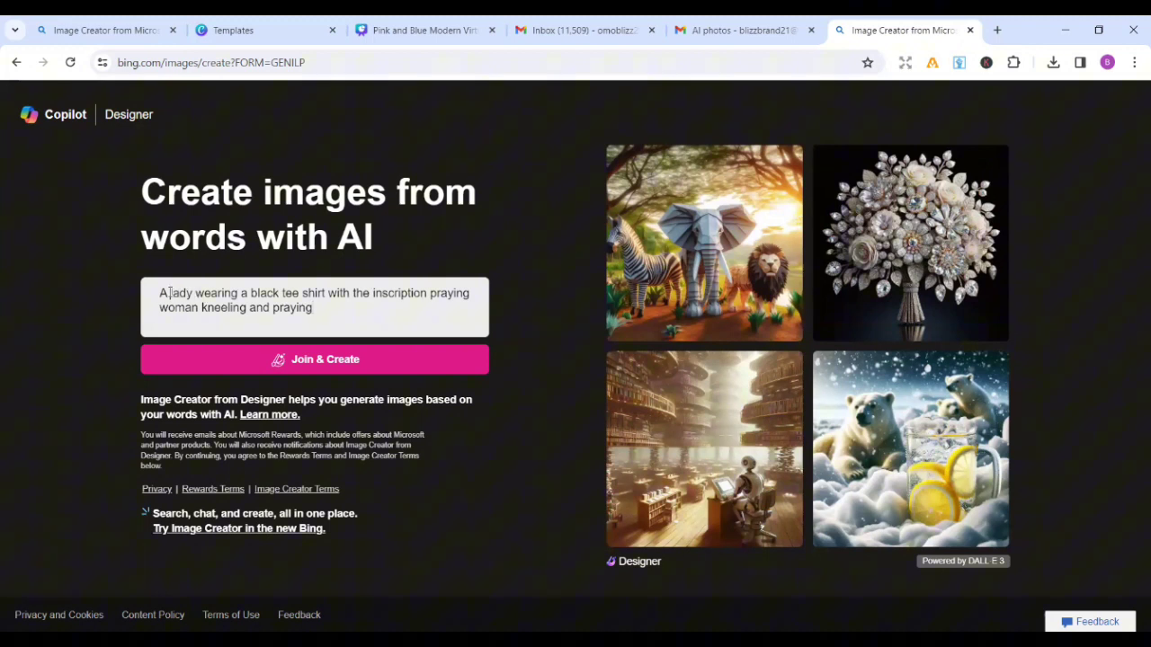
Step: Insert 'black' before 'lady' and 'in her thirties' before 'wearing' in the prompt
{"action": "left_click", "coordinate": [169, 293]}
{"action": "type", "text": "black"}
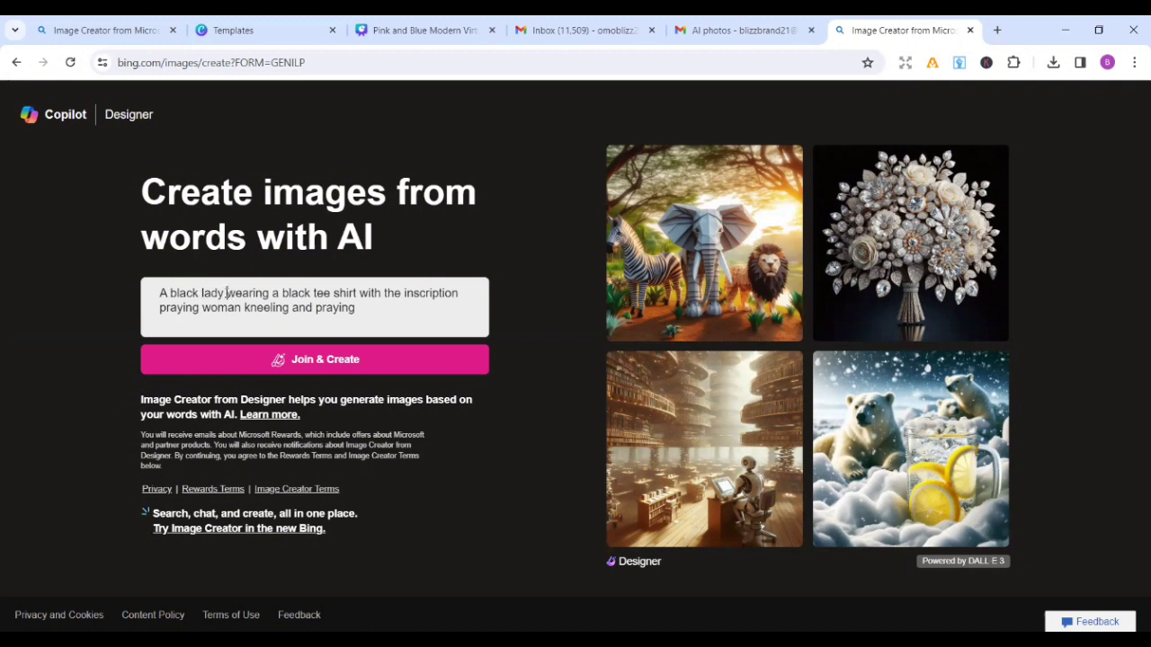
{"action": "left_click", "coordinate": [227, 293]}
{"action": "type", "text": "in her "}
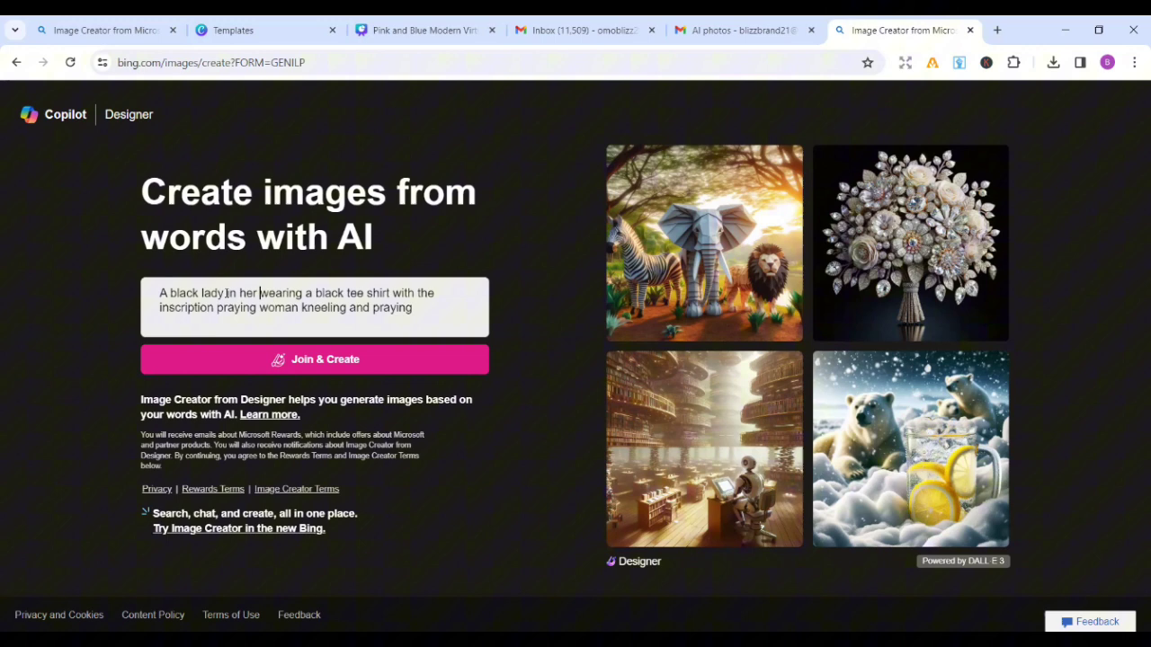
{"action": "type", "text": "thitie"}
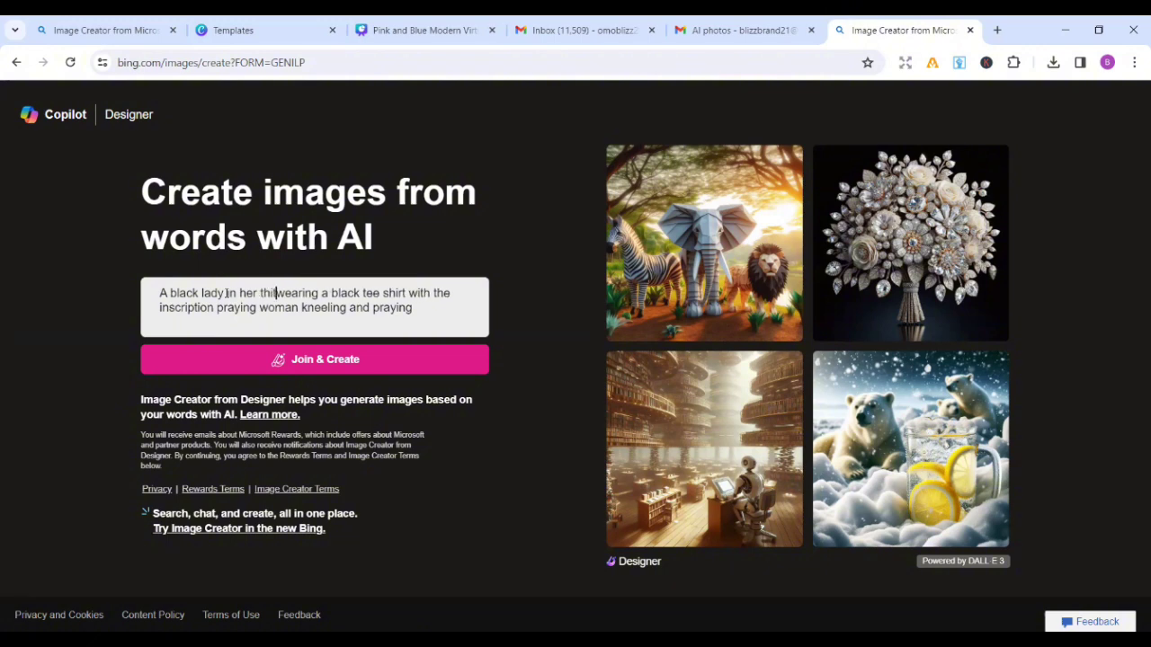
{"action": "type", "text": "s"}
{"action": "key", "text": "BackSpace"}
{"action": "key", "text": "BackSpace"}
{"action": "key", "text": "BackSpace"}
{"action": "key", "text": "BackSpace"}
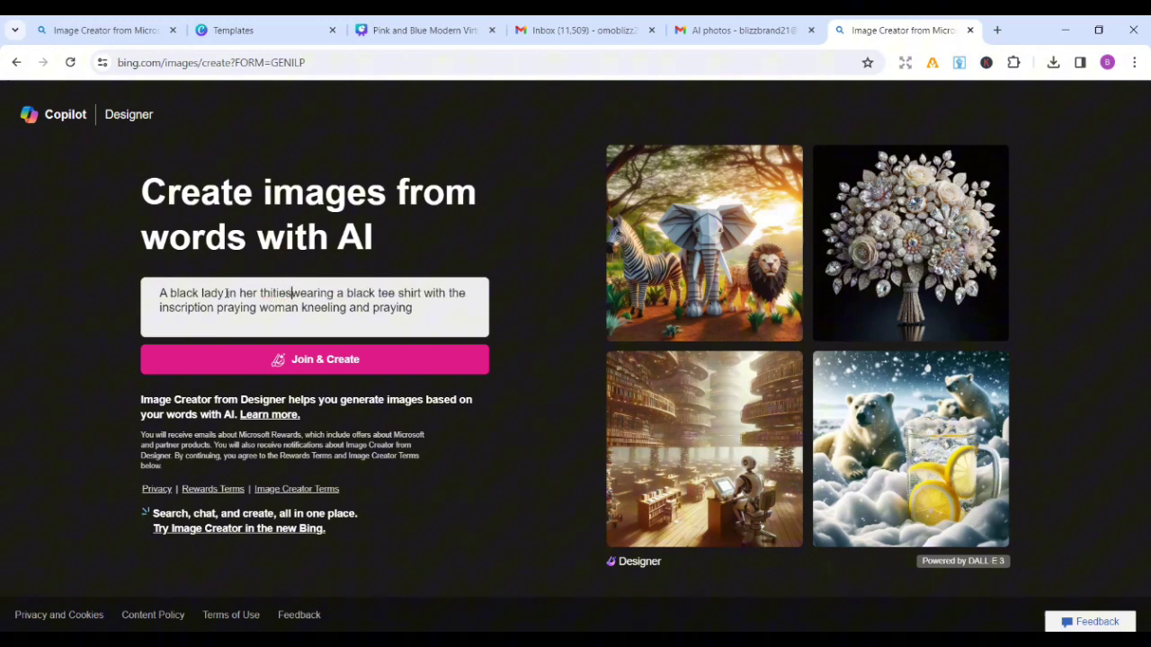
{"action": "key", "text": "BackSpace"}
{"action": "key", "text": "BackSpace"}
{"action": "type", "text": "i"}
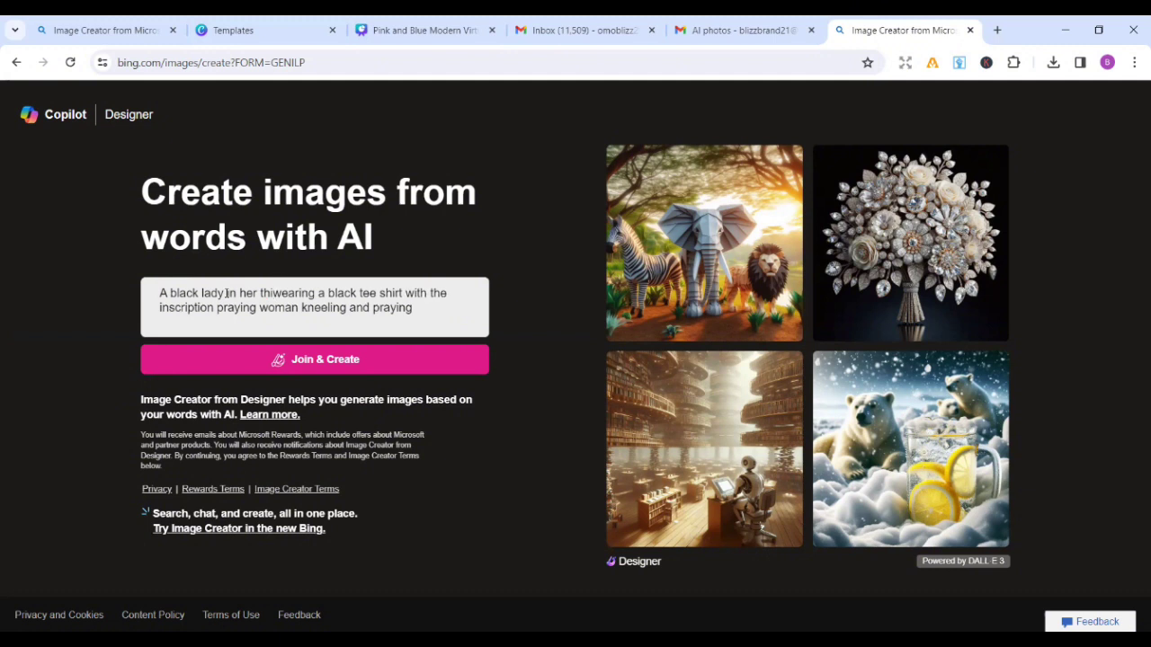
{"action": "type", "text": "rties"}
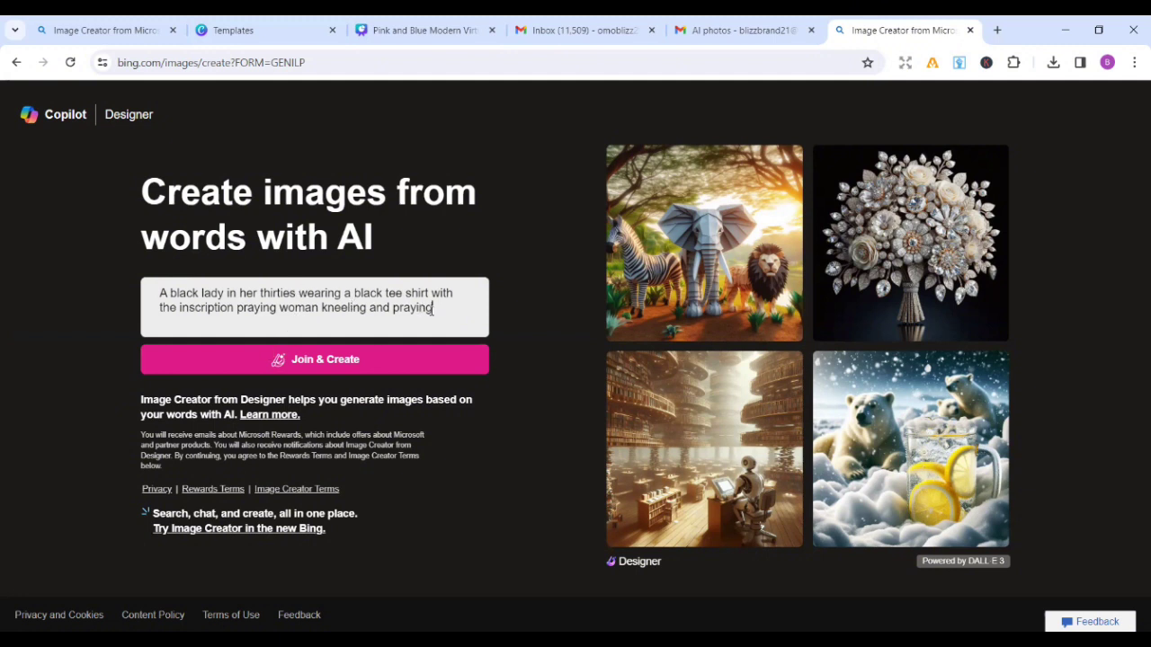
Step: Add 'beside her all white bedroom' to the end of the prompt
{"action": "left_click", "coordinate": [432, 310]}
{"action": "type", "text": "beside her "}
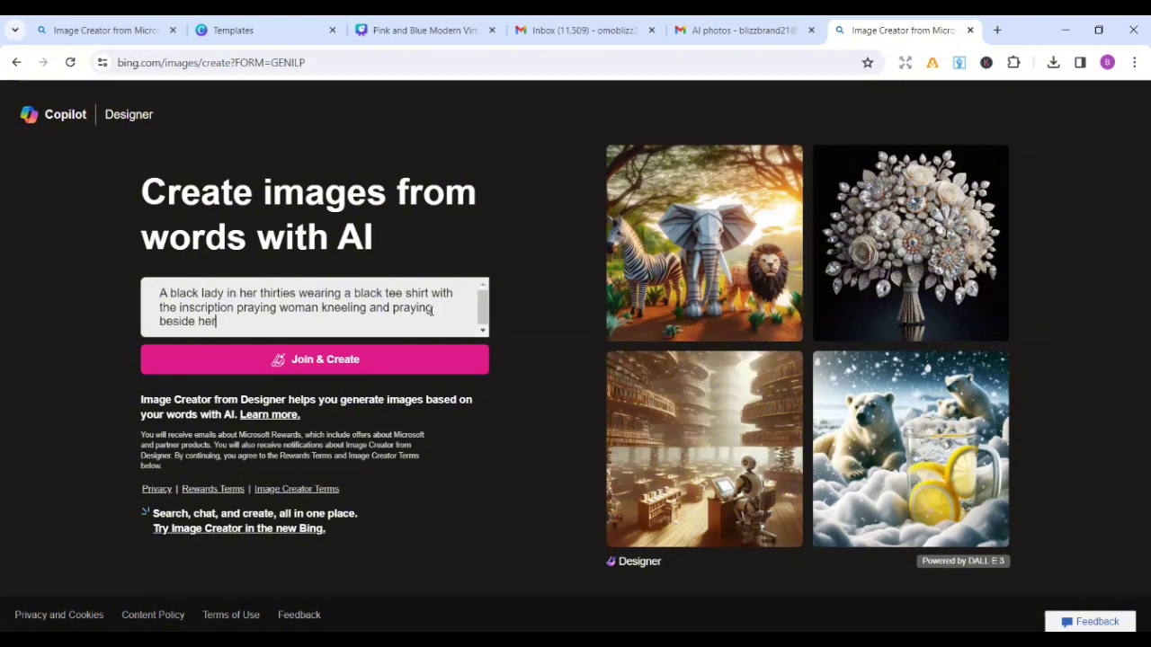
{"action": "type", "text": "whi"}
{"action": "key", "text": "BackSpace"}
{"action": "type", "text": "all white bedroom"}
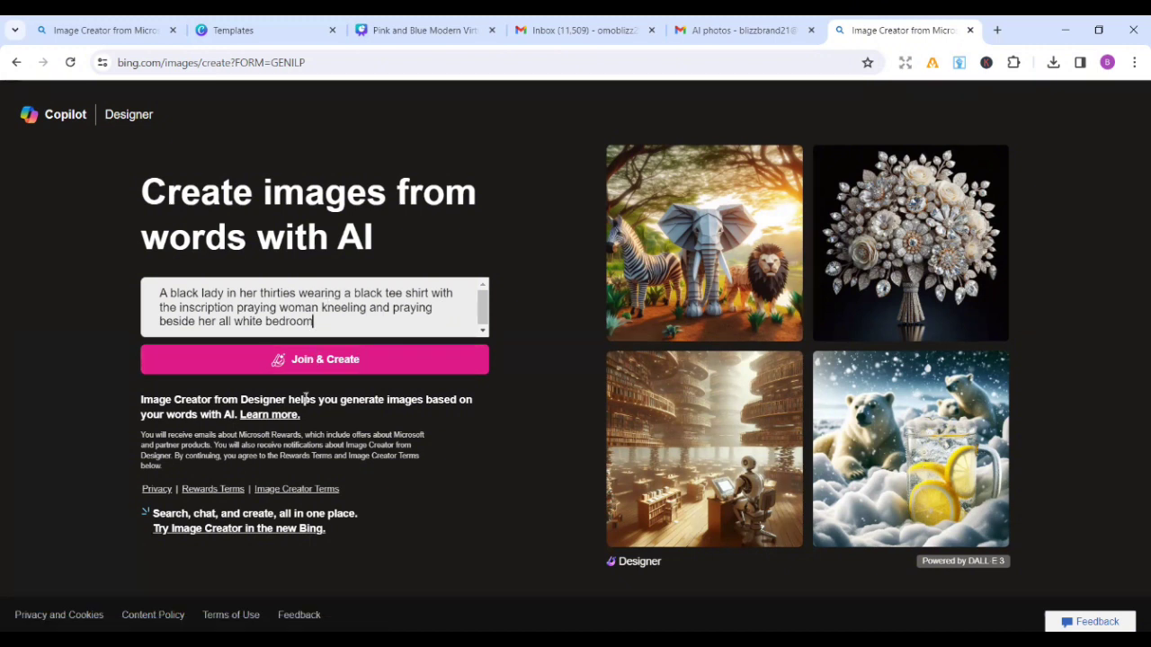
Step: Submit the prompt and start signing in with a personal account using the account e-mail
{"action": "left_click", "coordinate": [312, 363]}
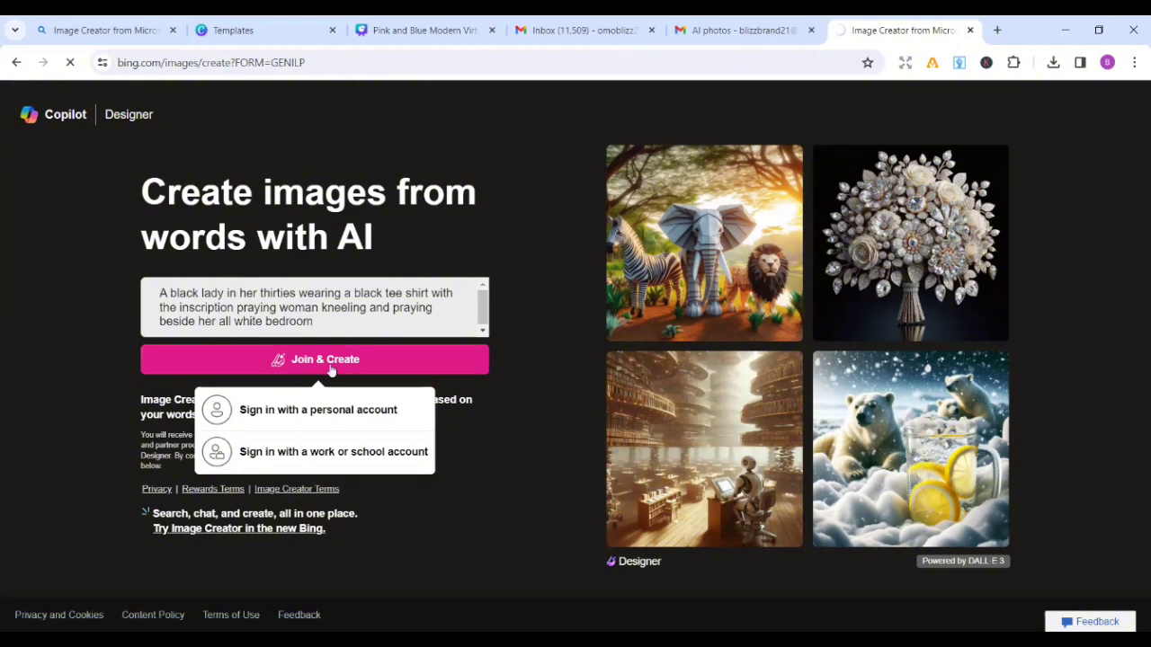
{"action": "left_click", "coordinate": [294, 416]}
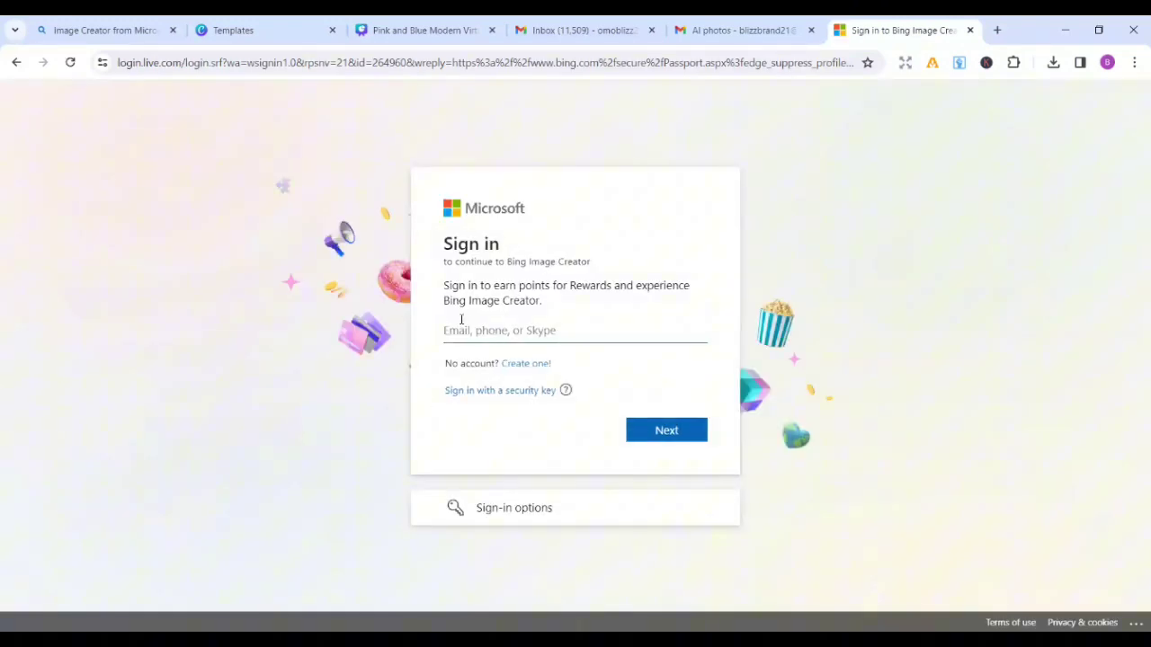
{"action": "left_click", "coordinate": [681, 431]}
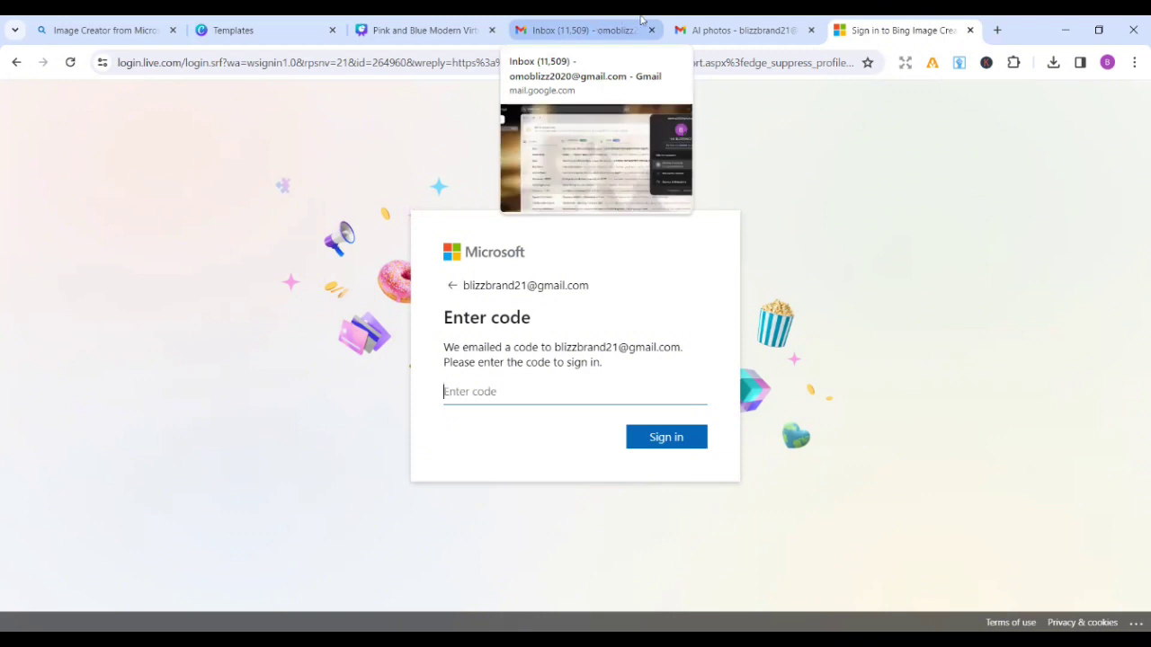
Step: Get the one-time code from the mail inbox and sign in with it
{"action": "left_click", "coordinate": [594, 29]}
{"action": "left_click", "coordinate": [1125, 104]}
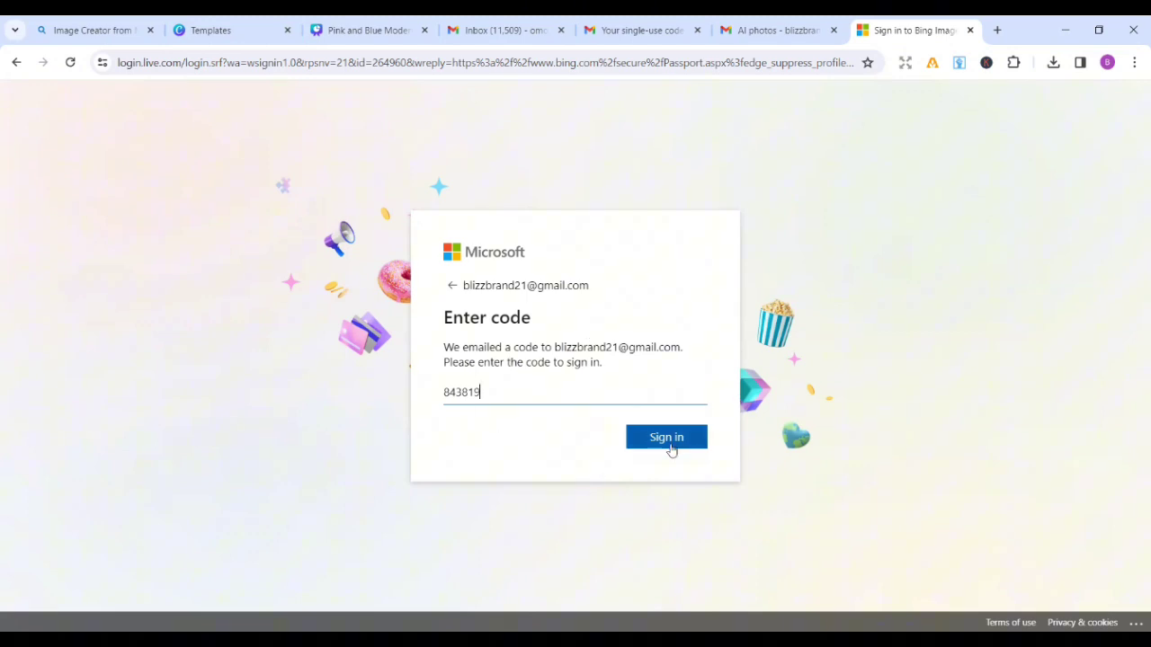
{"action": "left_click", "coordinate": [670, 447]}
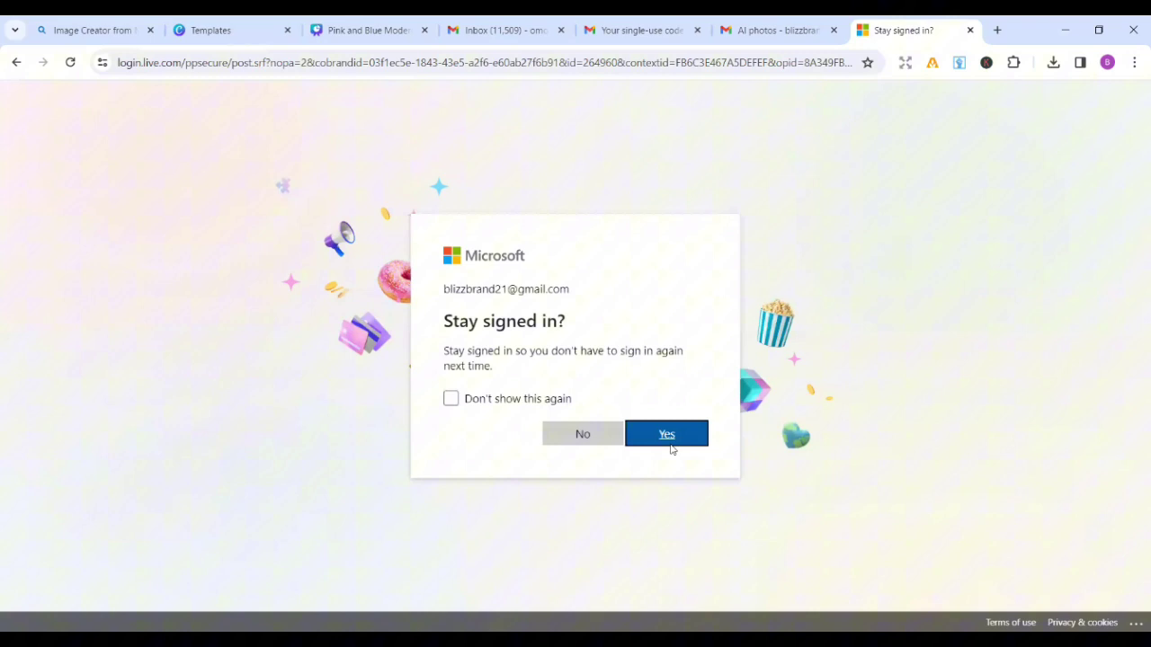
Step: Decline staying signed in and view the generated PRAYING WOMAN images at full size
{"action": "left_click", "coordinate": [593, 433]}
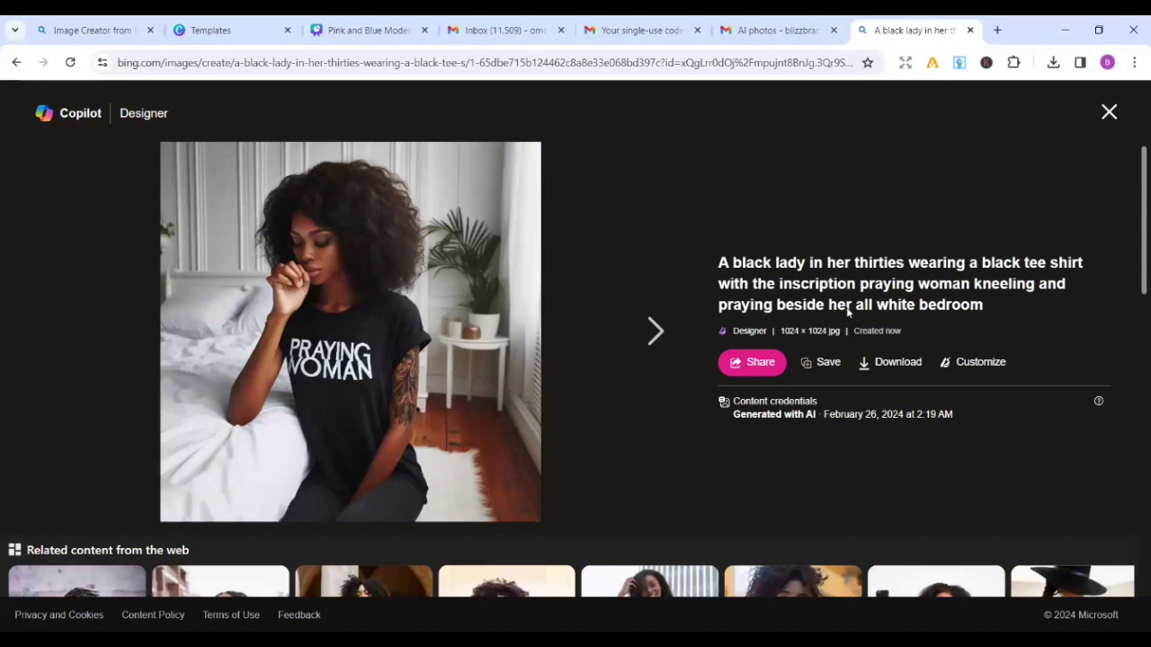
{"action": "left_click", "coordinate": [644, 335]}
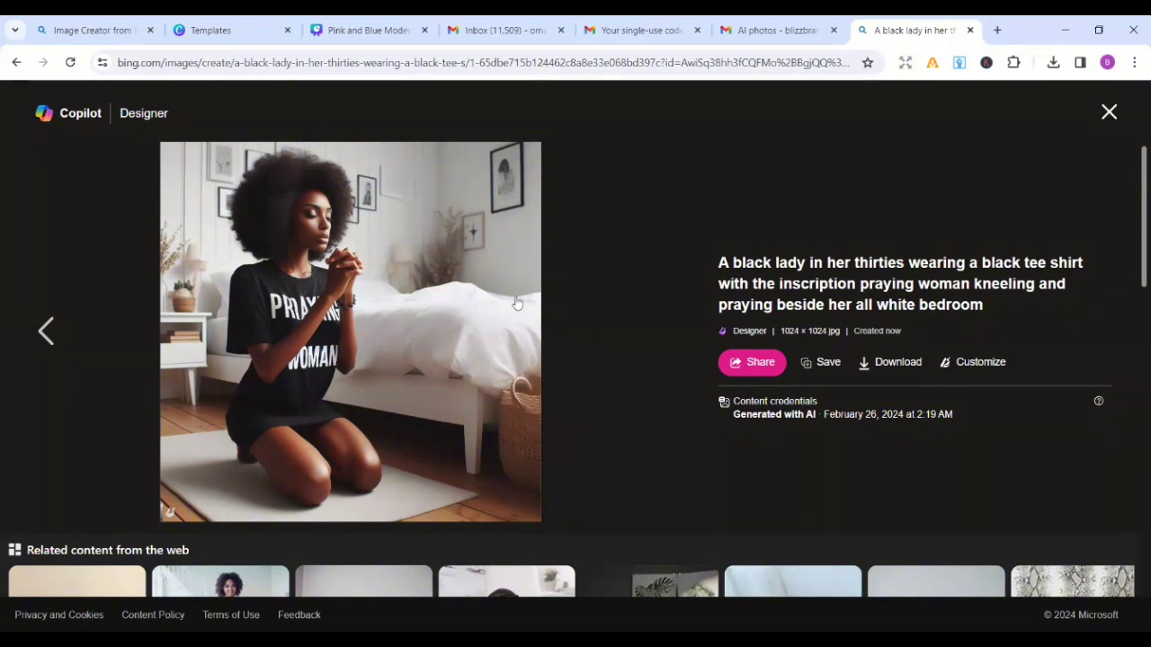
{"action": "scroll", "coordinate": [592, 273], "scroll_direction": "down", "scroll_amount": 1}
{"action": "scroll", "coordinate": [592, 274], "scroll_direction": "up", "scroll_amount": 1}
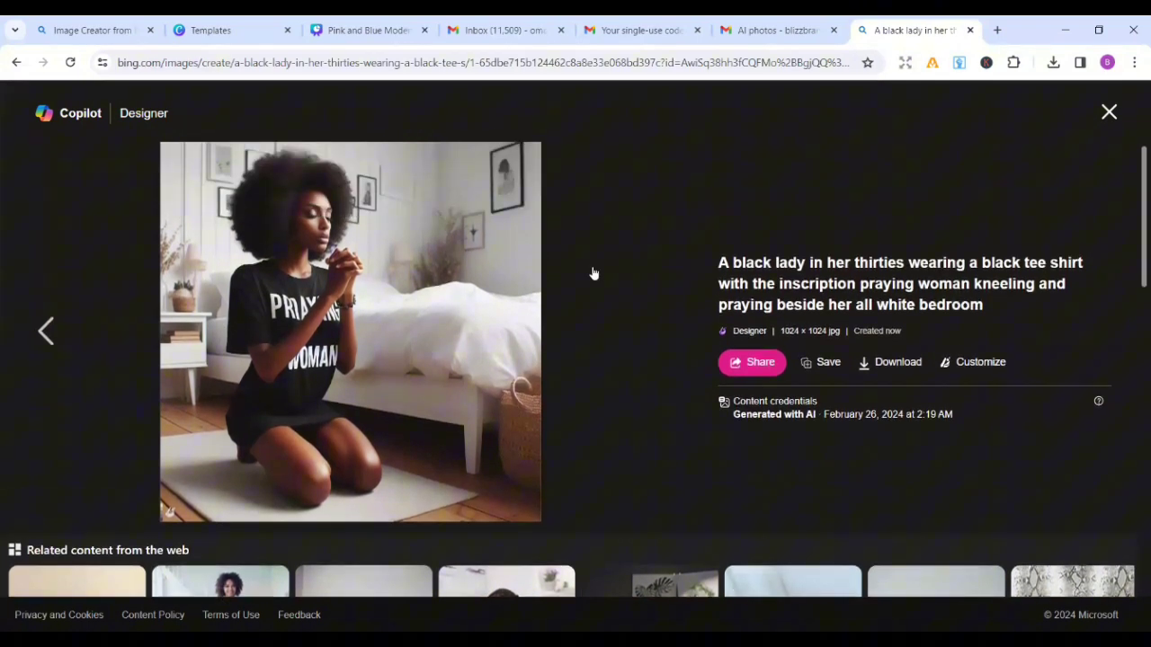
Step: Close the enlarged image, clear the old prompt, and place the cursor in the empty box
{"action": "left_click", "coordinate": [1109, 113]}
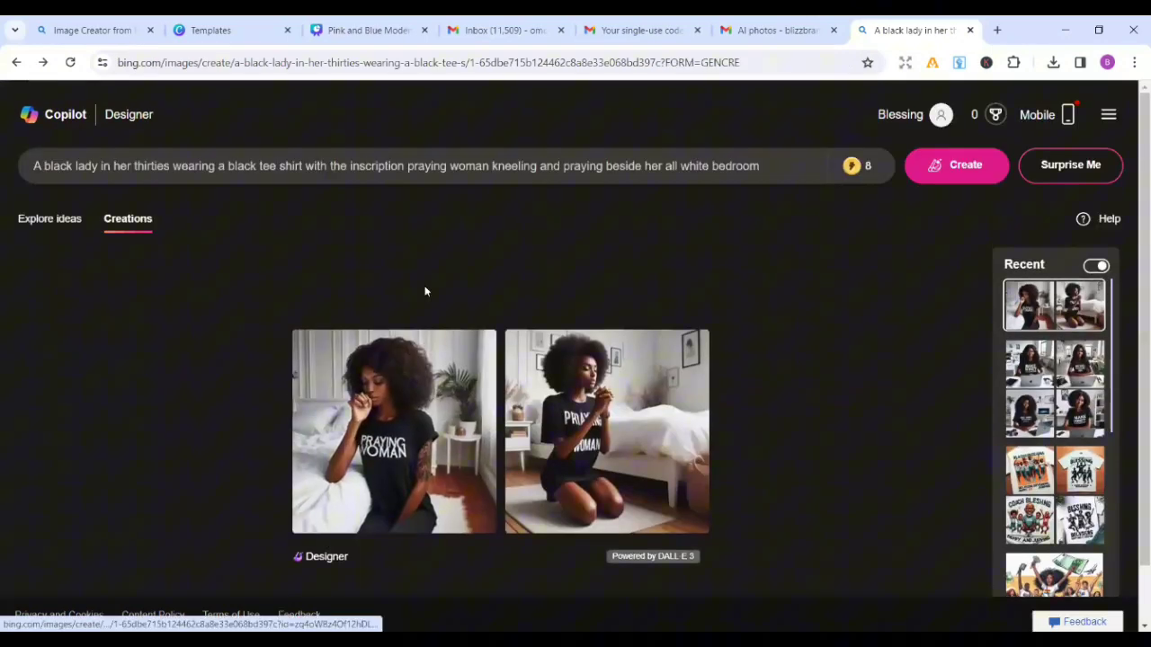
{"action": "left_click", "coordinate": [803, 168]}
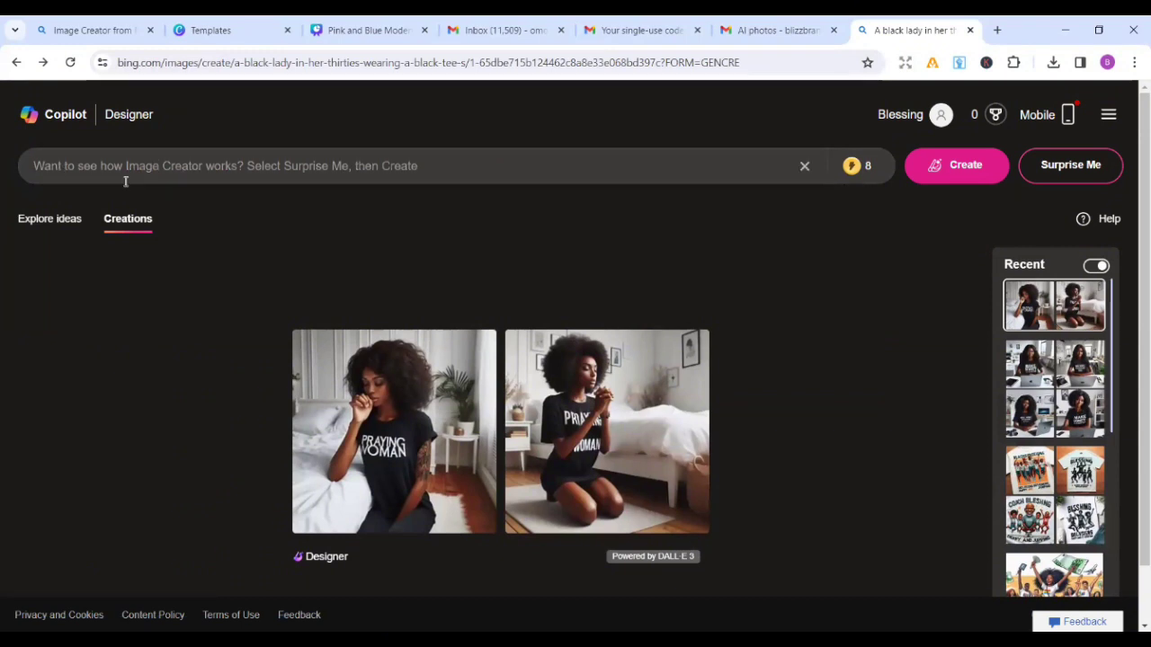
{"action": "left_click", "coordinate": [107, 150]}
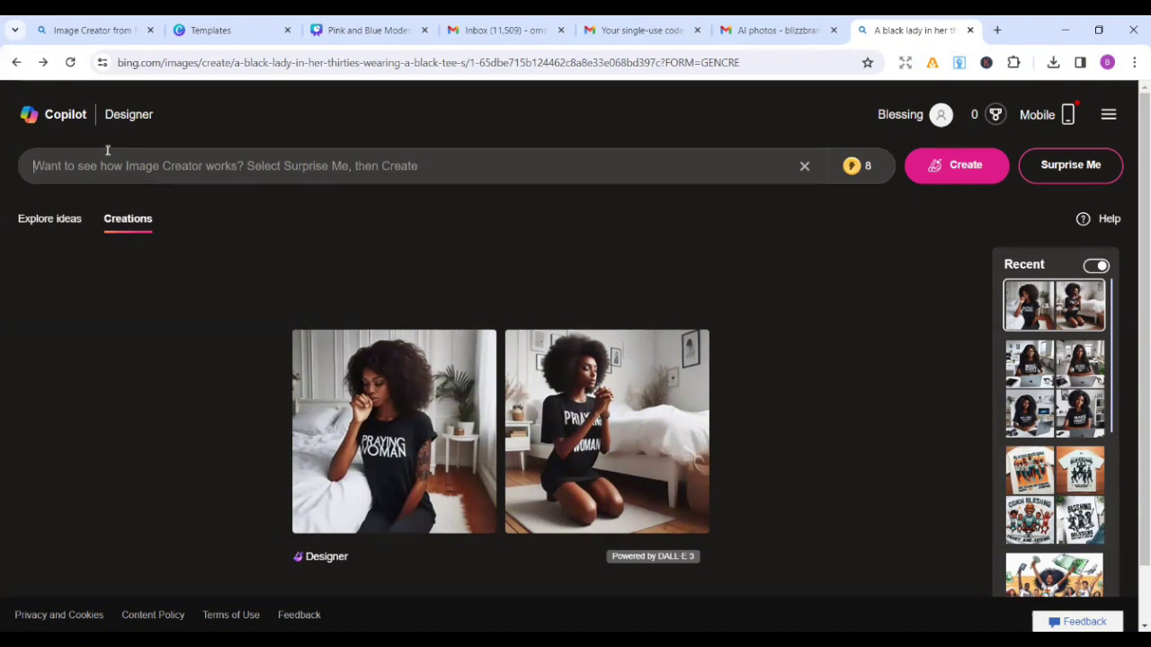
Step: Write the prompt 'A b lack lady serving meal wearing an apron in a very busy restaurant'
{"action": "type", "text": "A"}
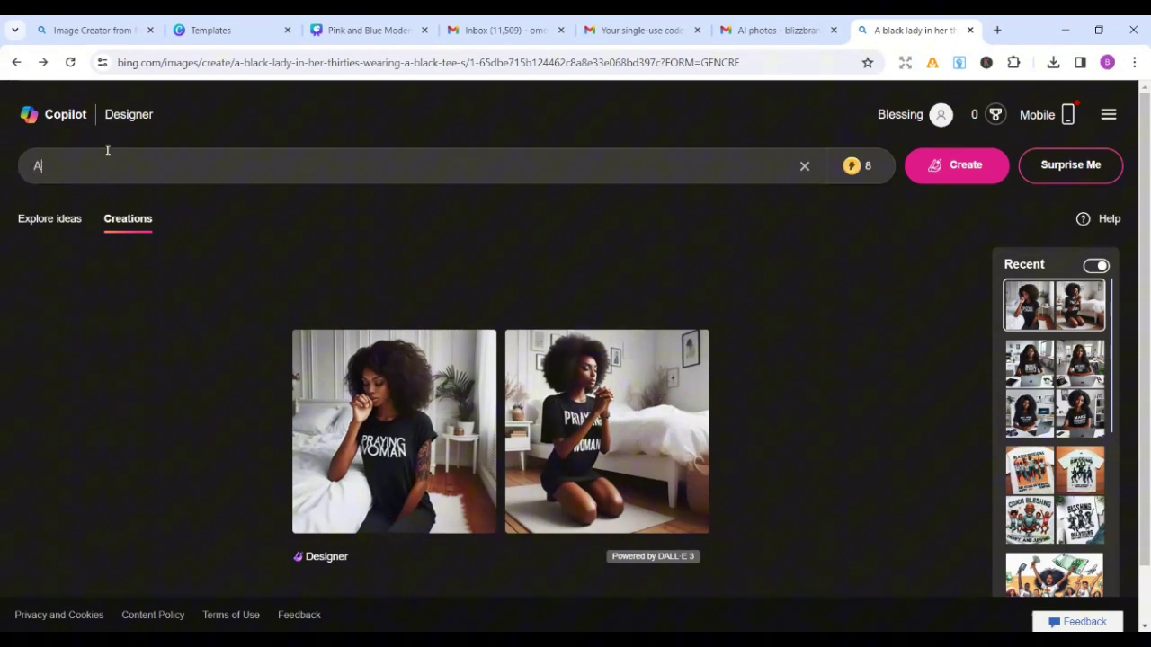
{"action": "type", "text": " lady serving meal wearing"}
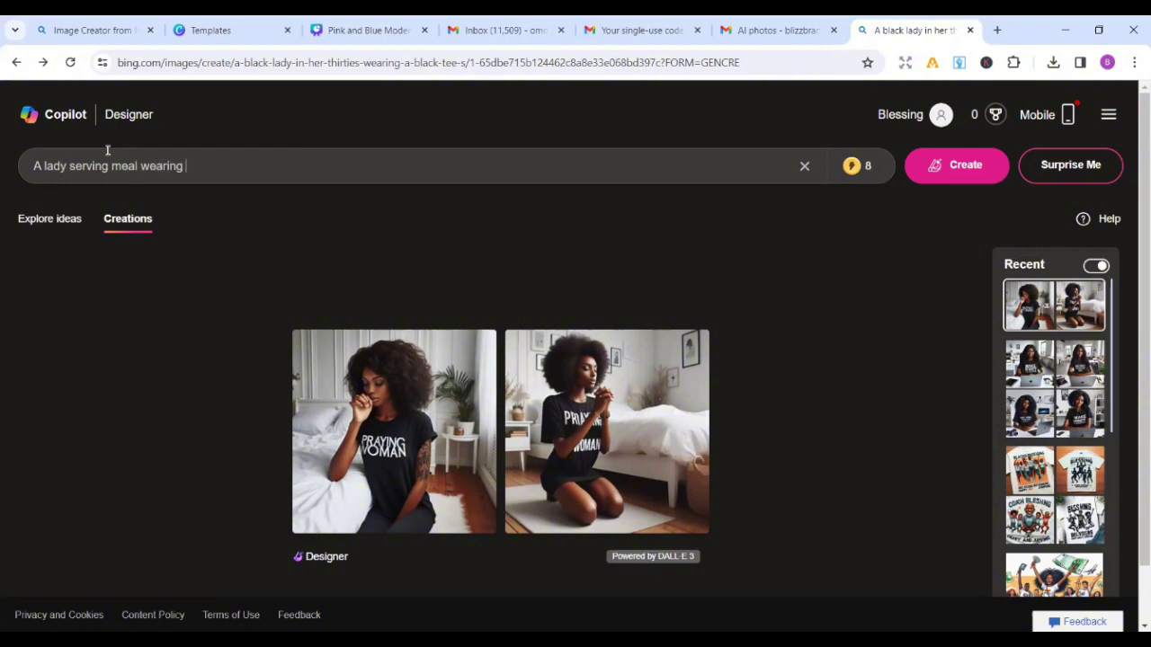
{"action": "type", "text": " an ap"}
{"action": "type", "text": "ron"}
{"action": "key", "text": "BackSpace"}
{"action": "type", "text": "n in a"}
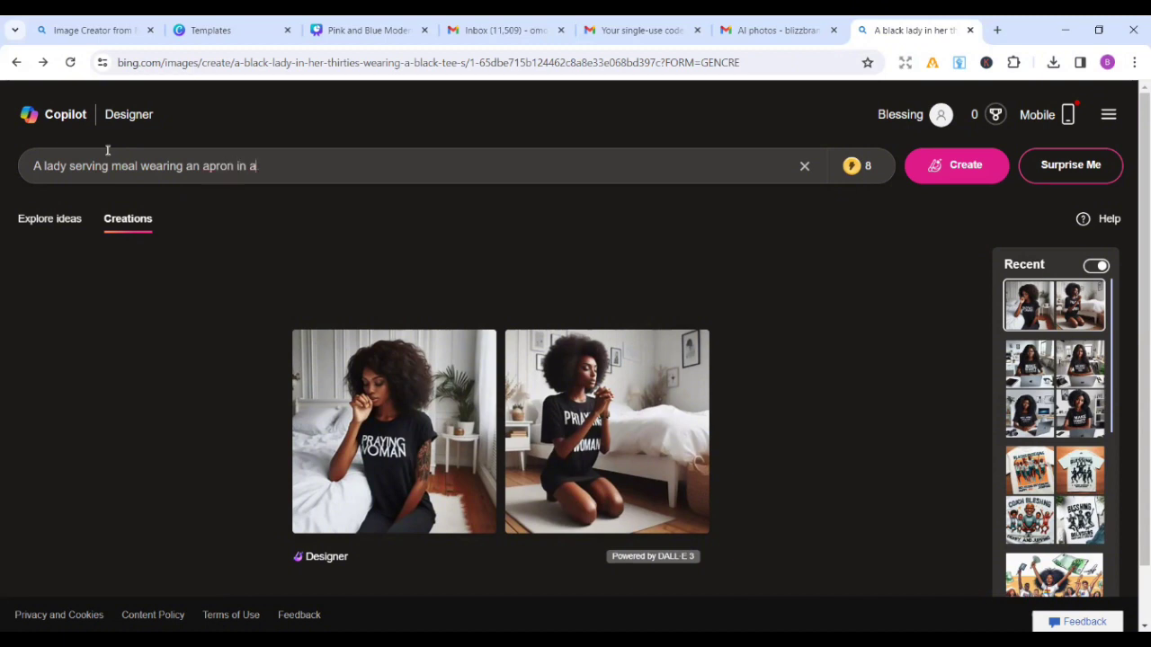
{"action": "type", "text": " very busy restaur"}
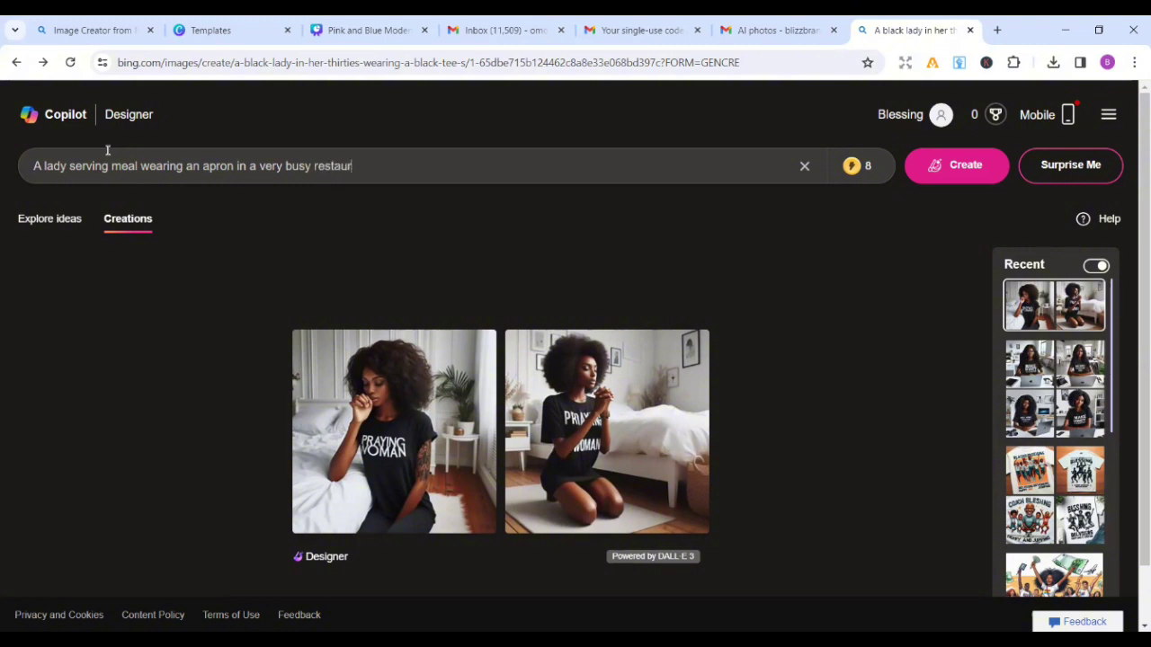
{"action": "type", "text": "ant"}
{"action": "left_click", "coordinate": [199, 192]}
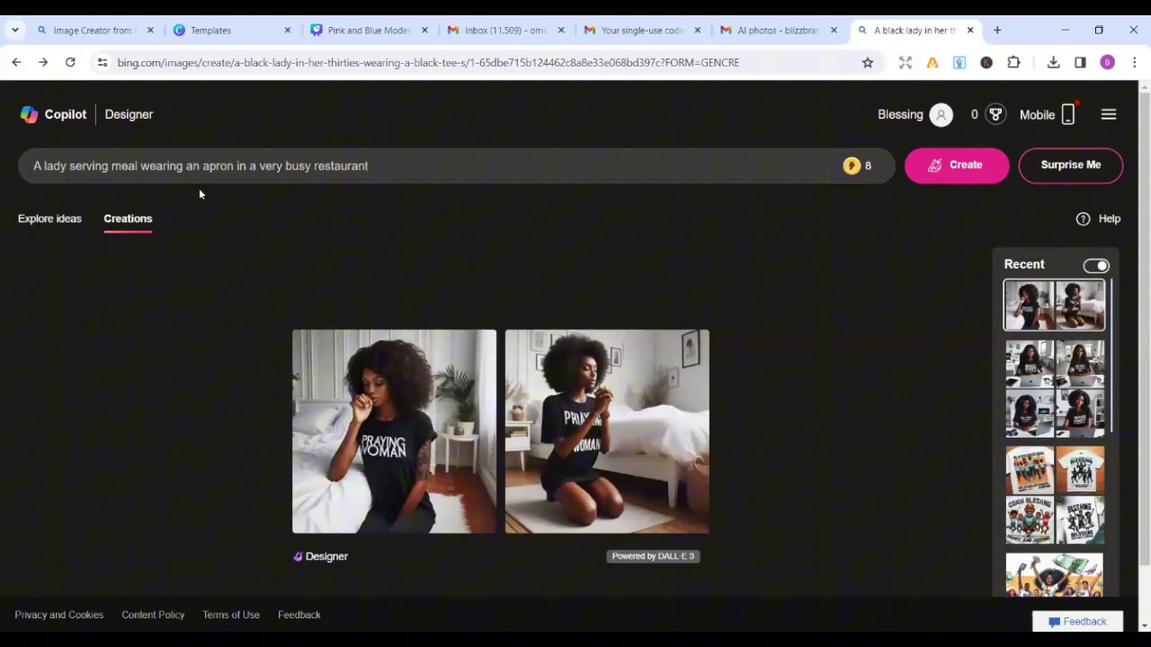
{"action": "left_click", "coordinate": [133, 173]}
{"action": "left_click", "coordinate": [44, 165]}
{"action": "type", "text": "b lack"}
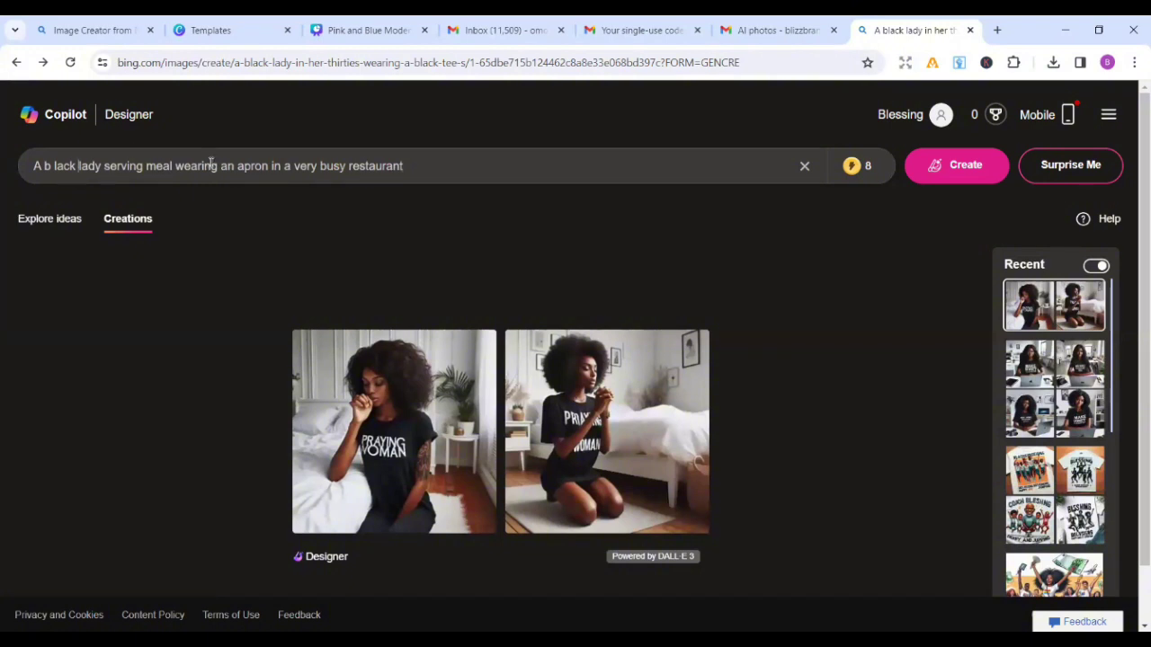
Step: Append that the restaurant is named Blizz foodie and the name should be boldly written out
{"action": "left_click", "coordinate": [407, 166]}
{"action": "type", "text": ". The name"}
{"action": "key", "text": "BackSpace"}
{"action": "key", "text": "BackSpace"}
{"action": "type", "text": "e of this "}
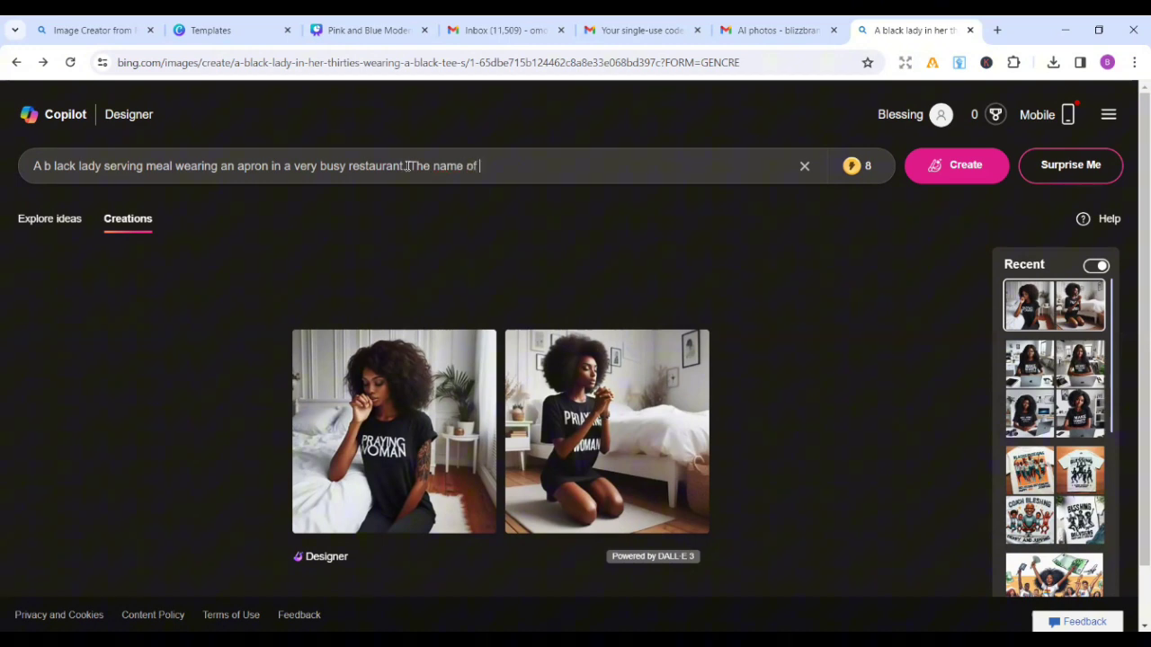
{"action": "type", "text": "restaurant sh"}
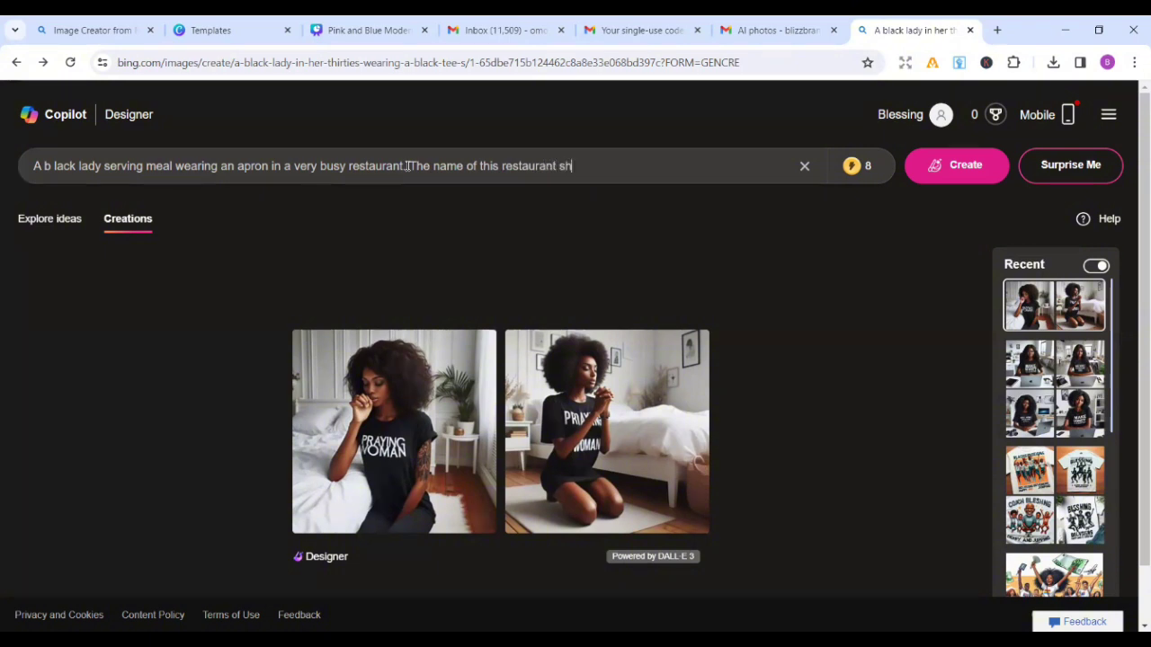
{"action": "type", "text": "ould be Blizz food"}
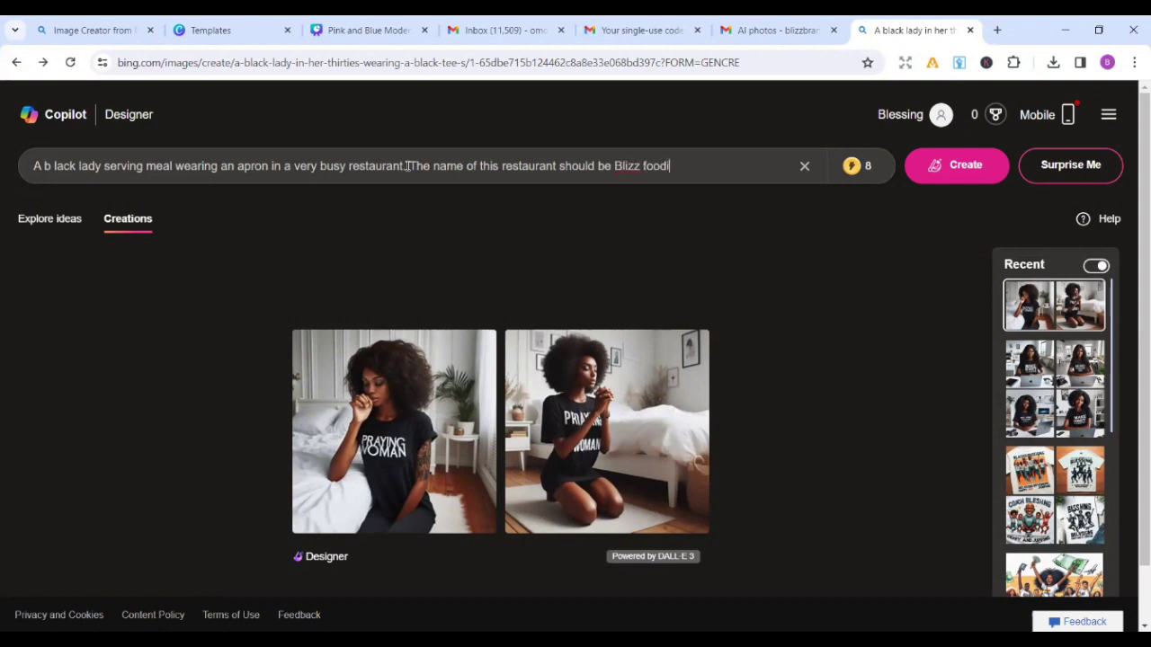
{"action": "type", "text": "ie and this name sh"}
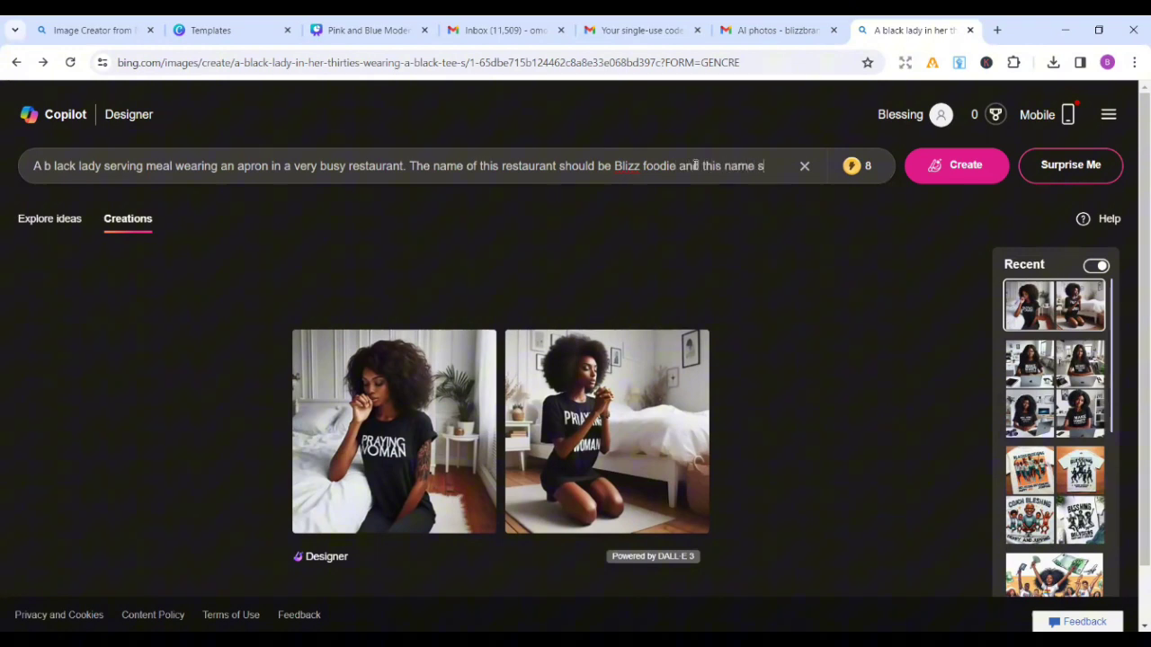
{"action": "type", "text": "ould n"}
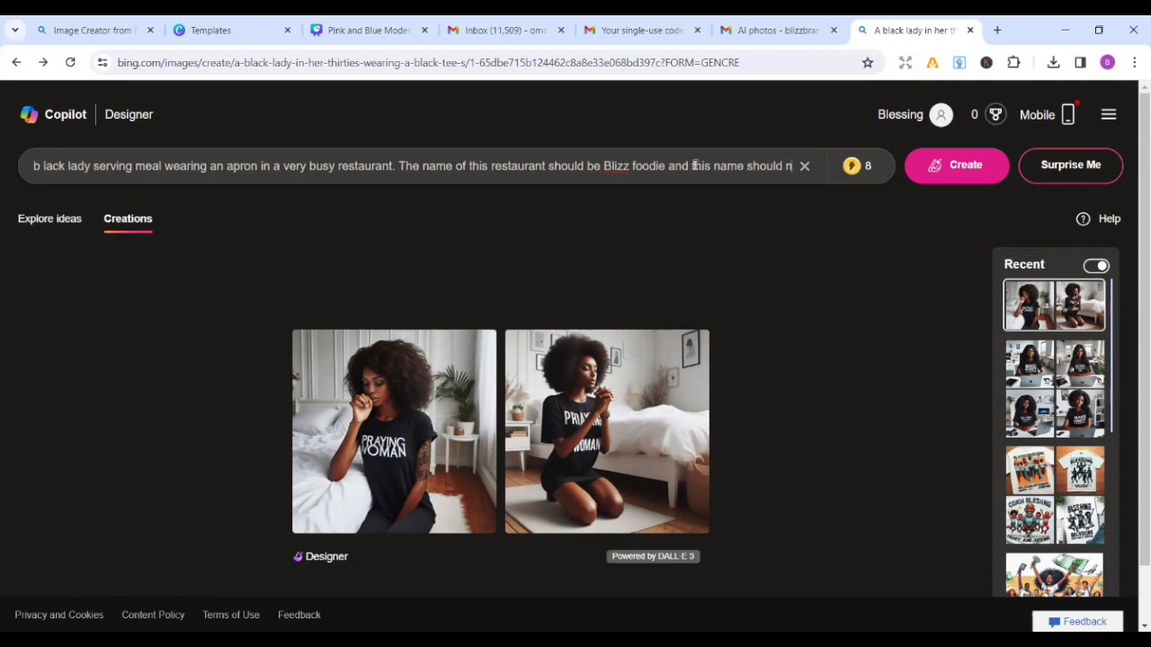
{"action": "key", "text": "BackSpace"}
{"action": "type", "text": "be"}
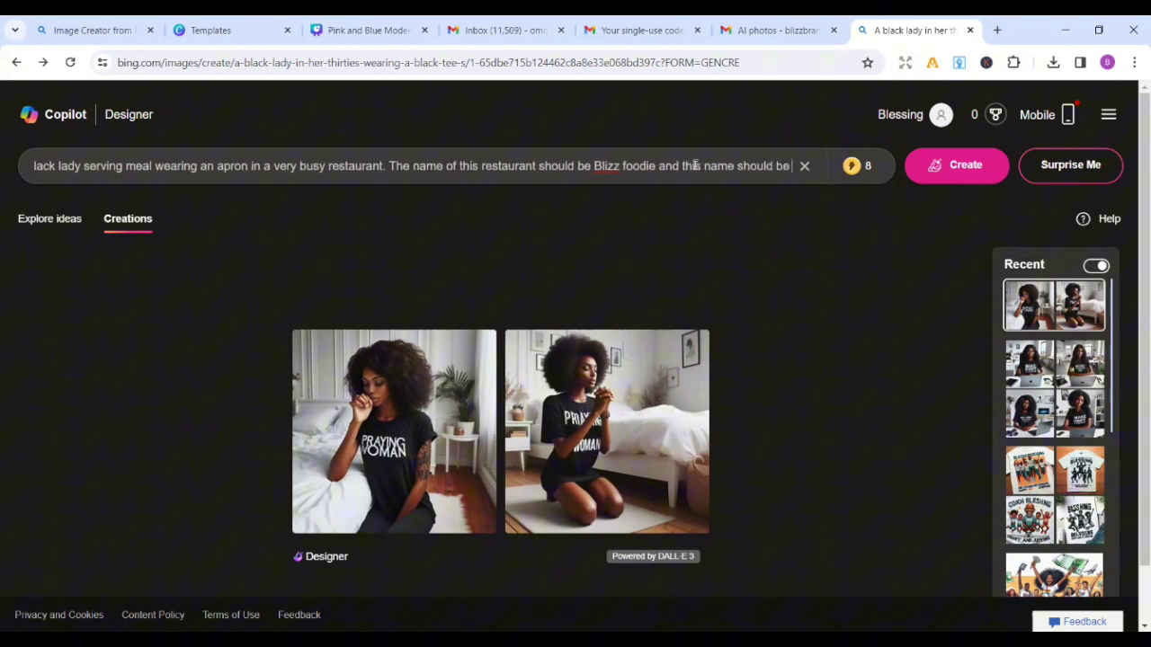
{"action": "type", "text": " bold"}
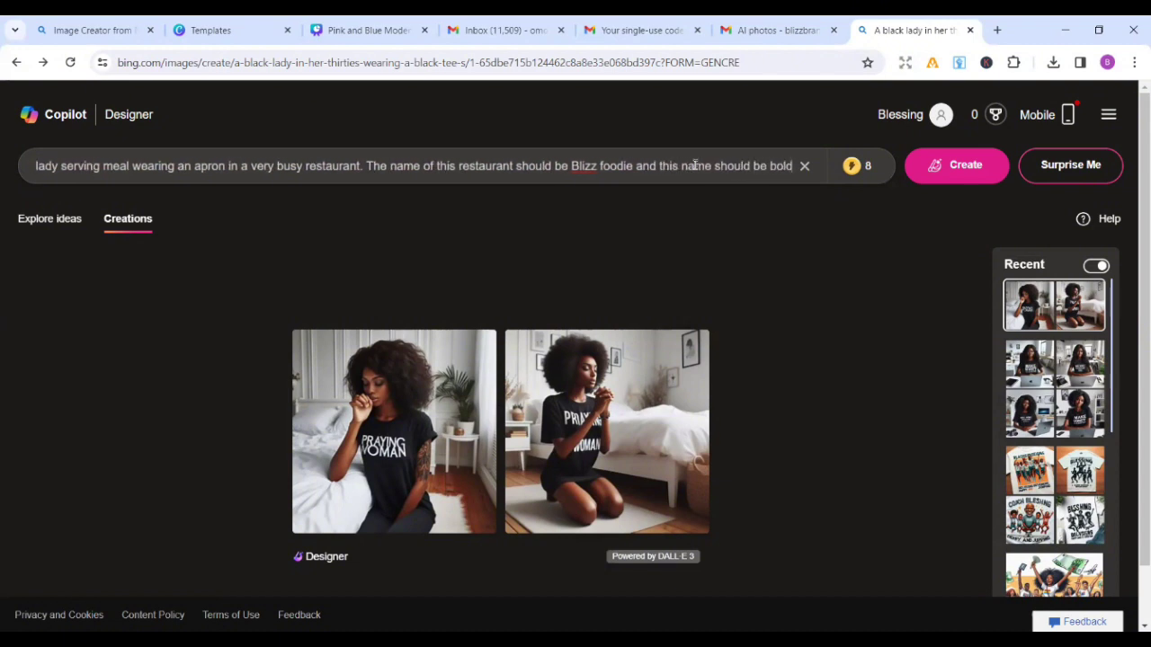
{"action": "type", "text": "ly wri"}
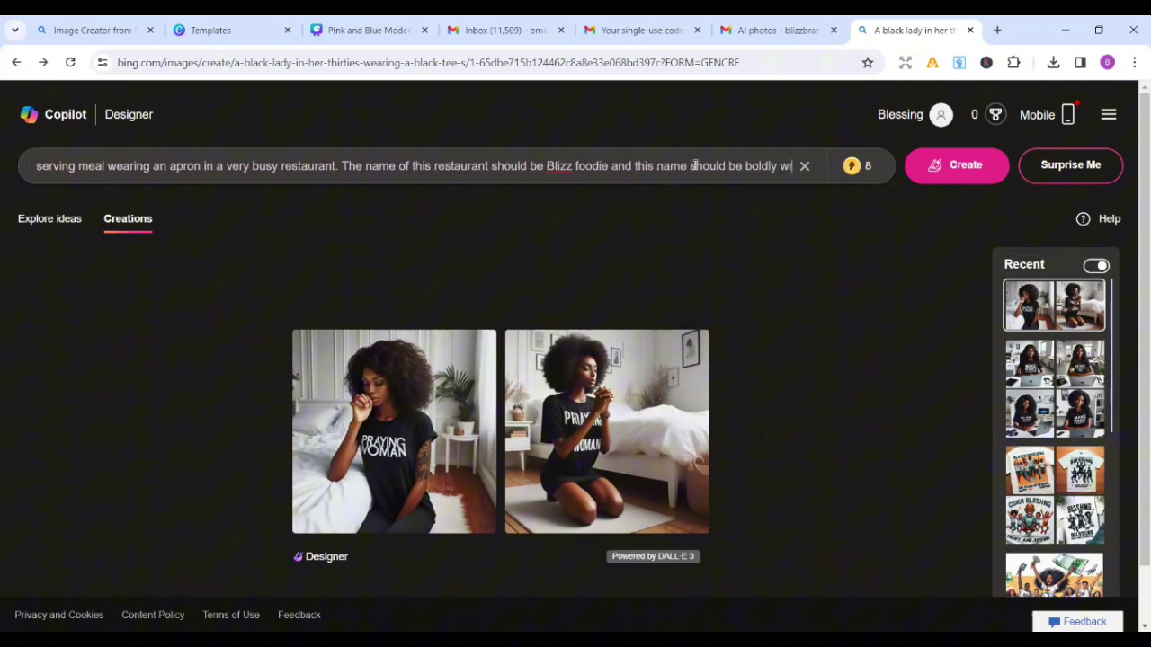
{"action": "type", "text": "tten o"}
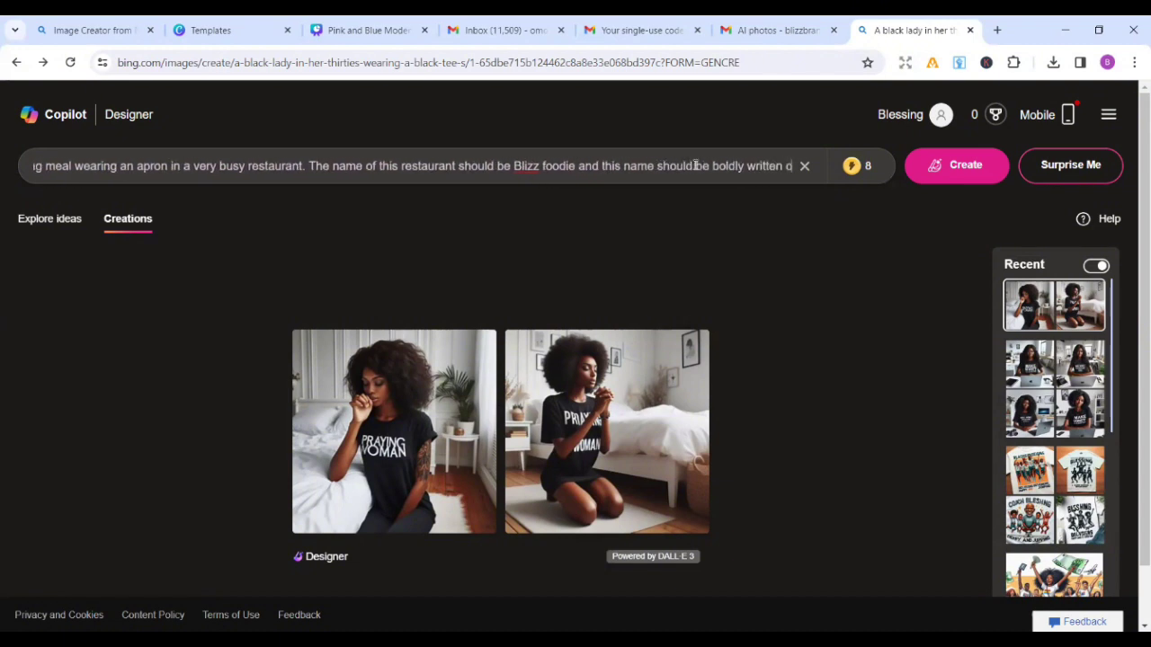
{"action": "type", "text": "ut in"}
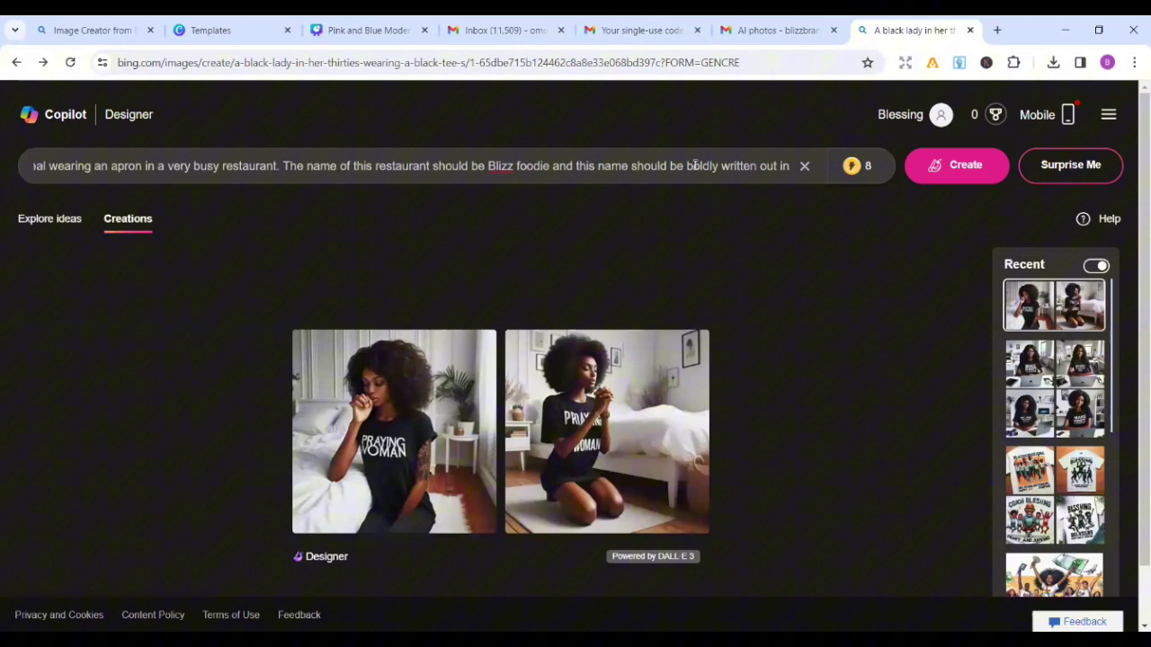
{"action": "type", "text": " the"}
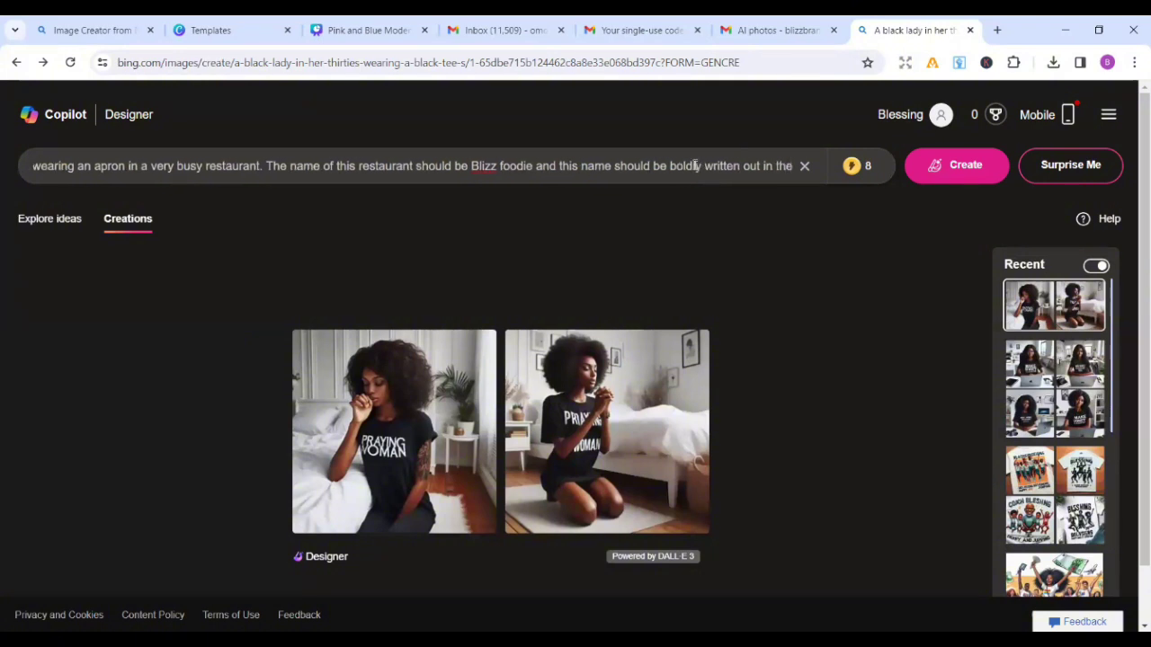
{"action": "type", "text": " restau"}
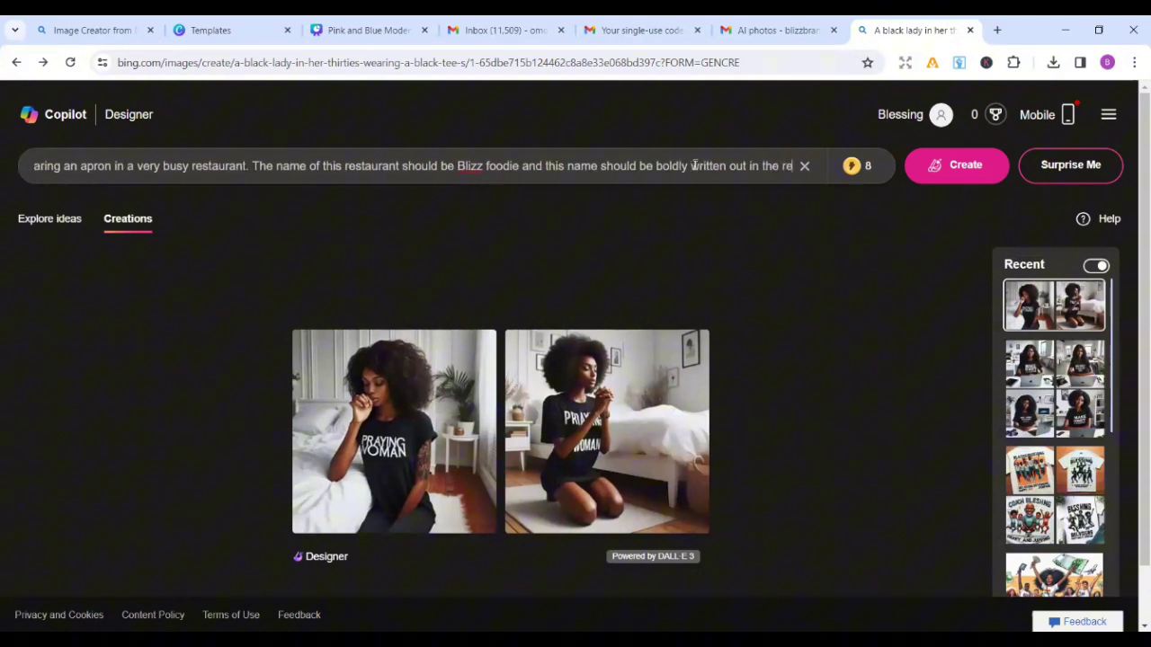
{"action": "type", "text": "rant"}
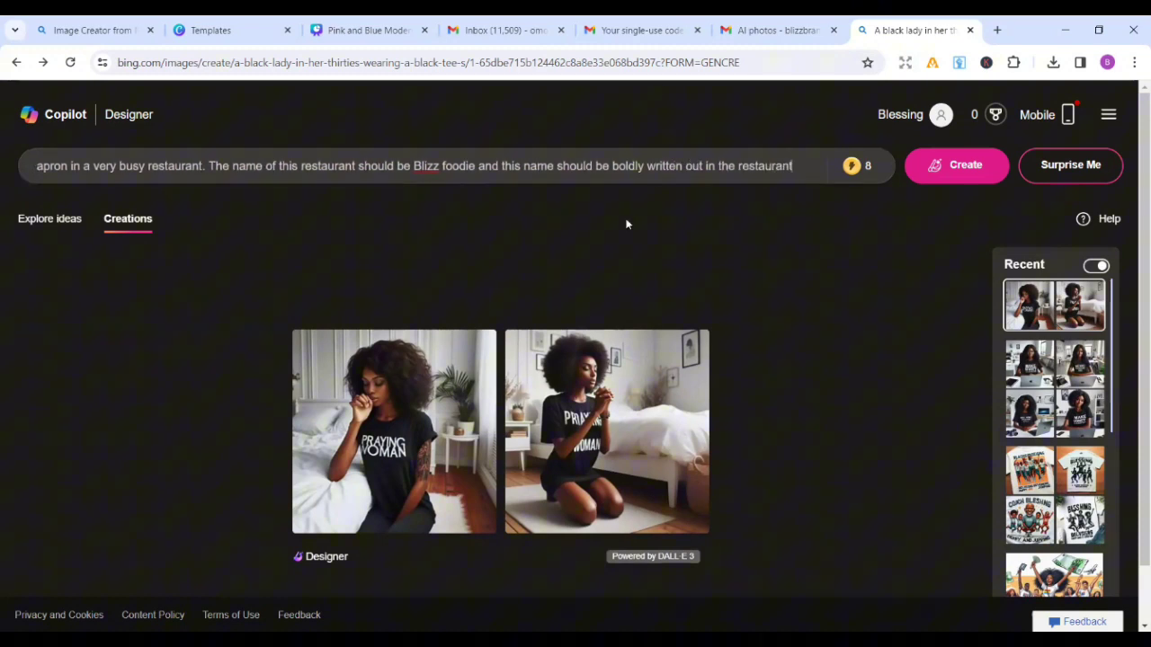
Step: Generate images from the finished BLIZZ FOODIE waitress restaurant prompt, dropping boosts to 7
{"action": "mouse_move", "coordinate": [841, 173]}
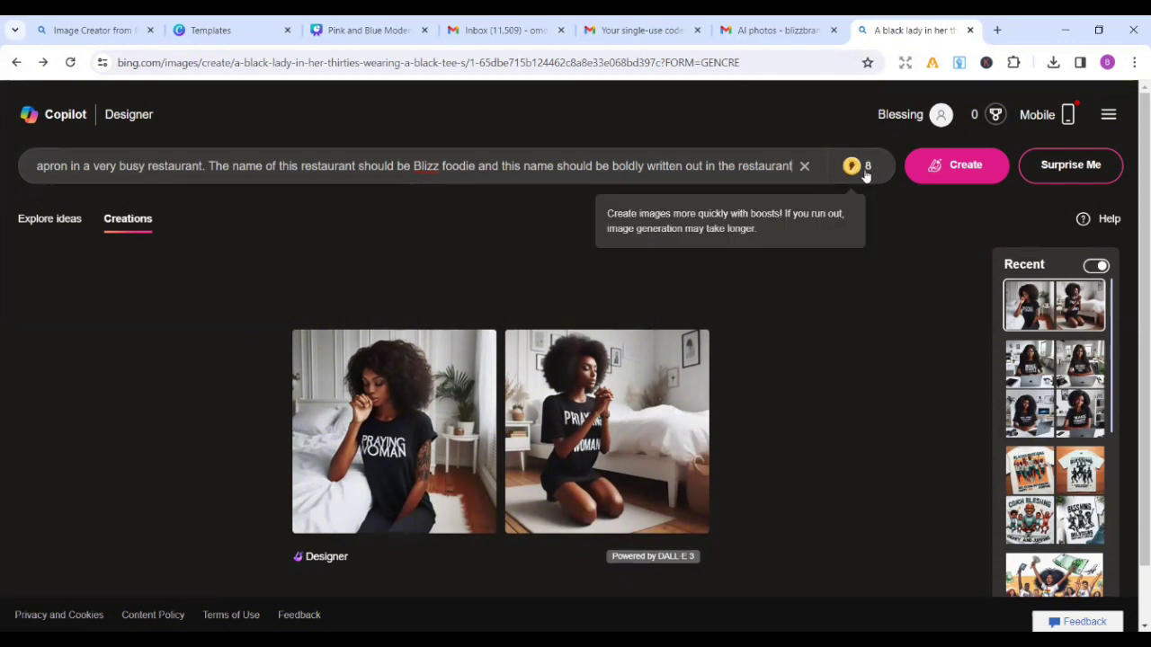
{"action": "left_click", "coordinate": [939, 165]}
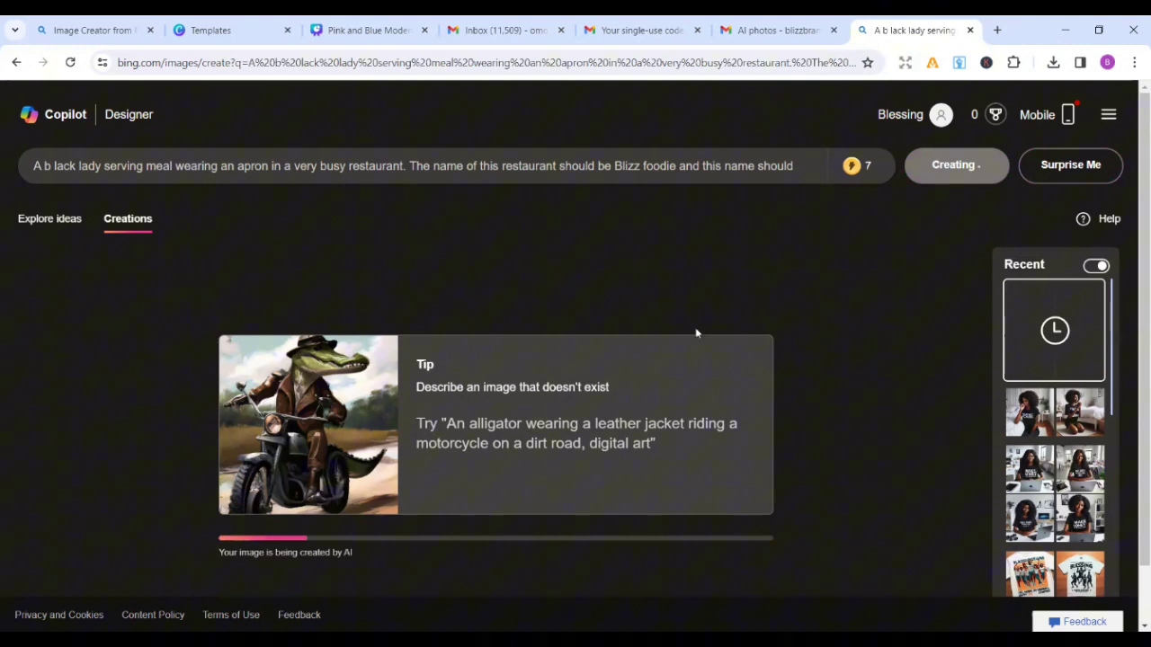
Step: Scroll down to the four new BLIZZ FOODIE waitress results
{"action": "scroll", "coordinate": [695, 333], "scroll_direction": "down", "scroll_amount": 1}
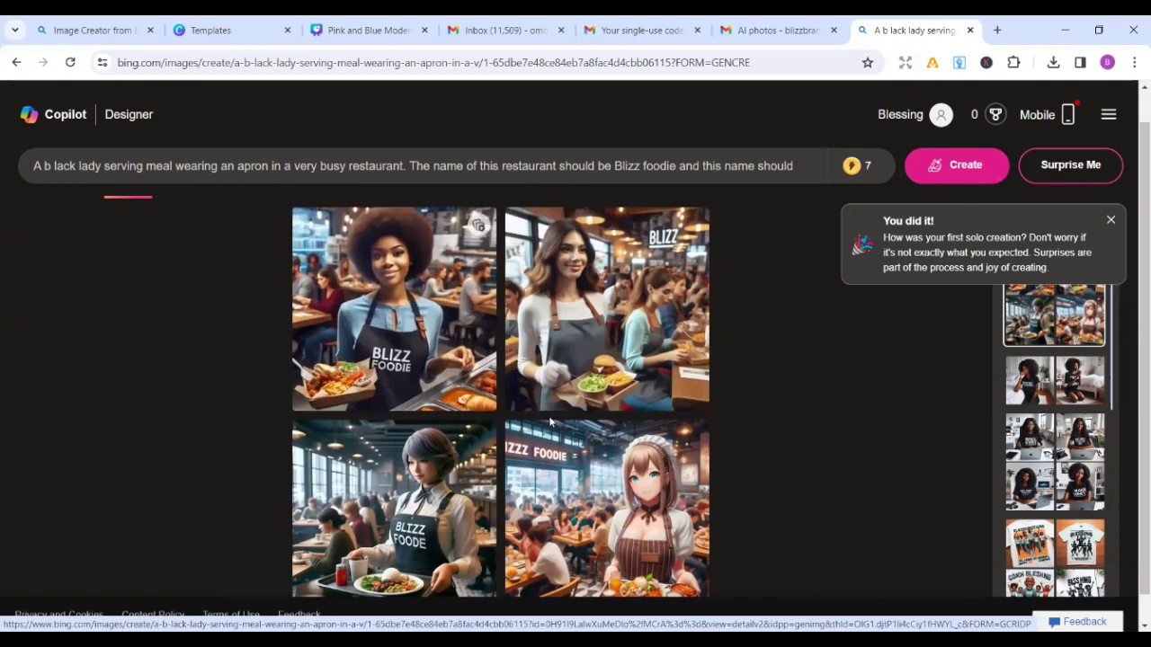
{"action": "scroll", "coordinate": [550, 420], "scroll_direction": "down", "scroll_amount": 1}
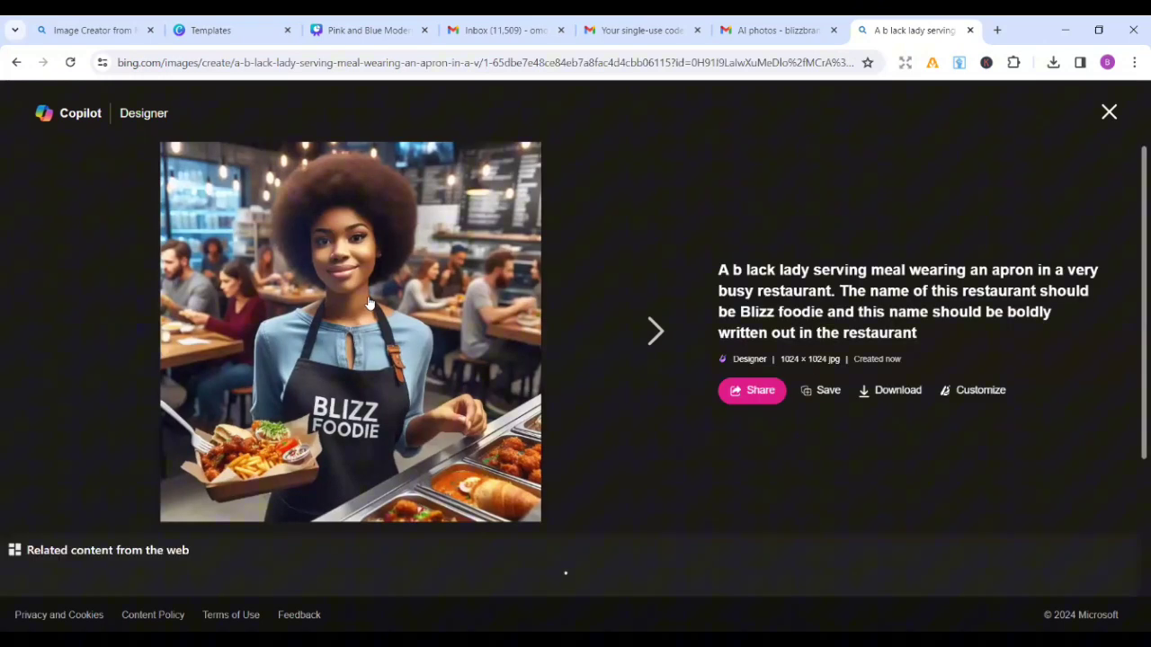
Step: Copy the afro-haired waitress image, then browse forward and back through the other results
{"action": "right_click", "coordinate": [368, 303]}
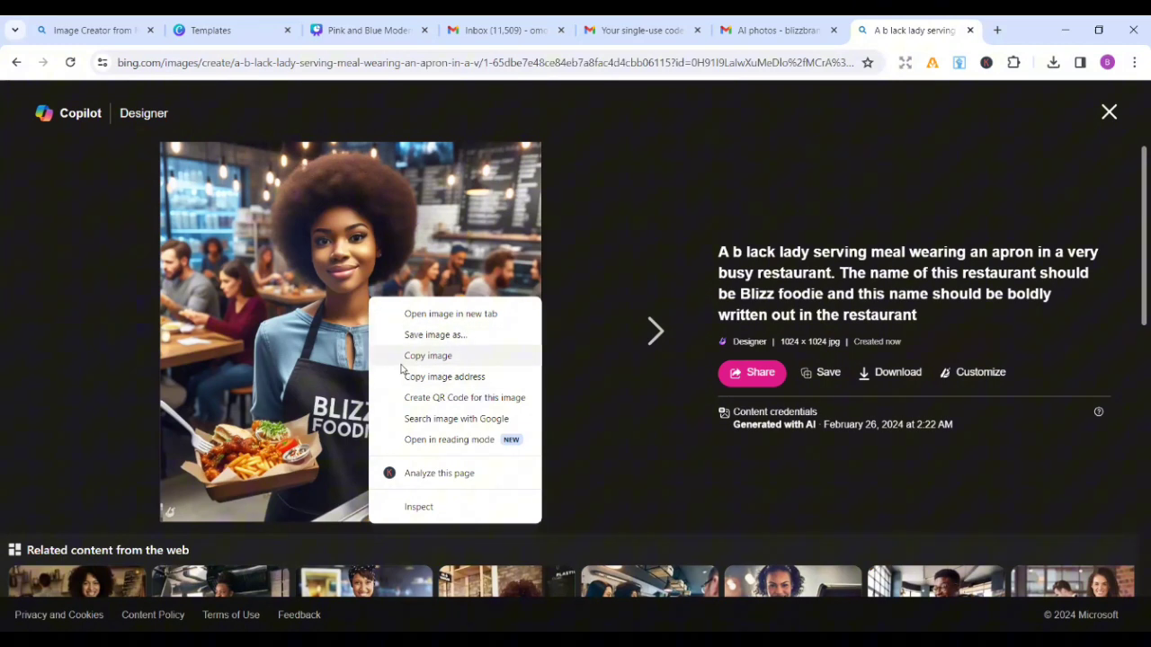
{"action": "left_click", "coordinate": [409, 356]}
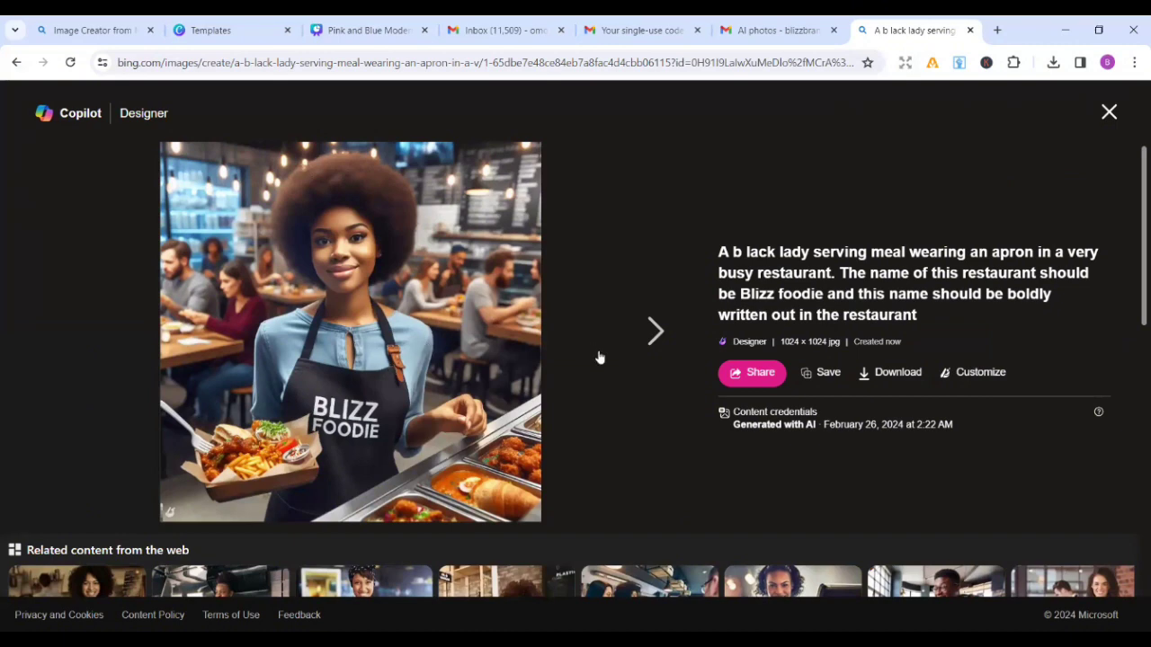
{"action": "left_click", "coordinate": [649, 332]}
{"action": "left_click", "coordinate": [650, 334]}
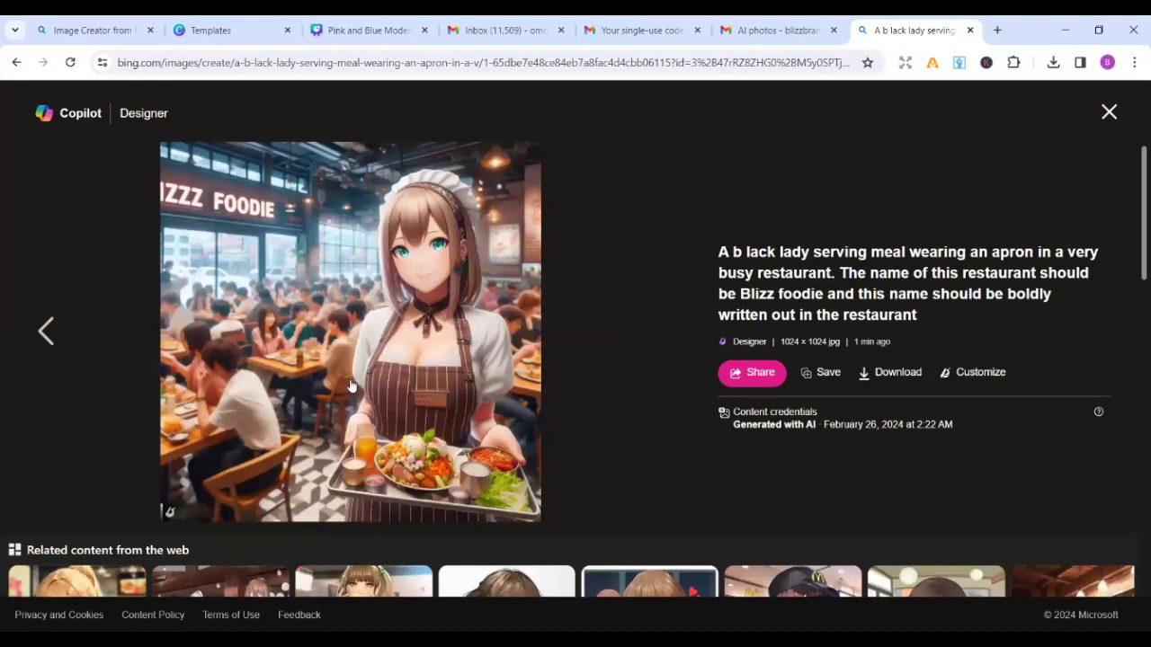
{"action": "left_click", "coordinate": [52, 334]}
{"action": "left_click", "coordinate": [54, 333]}
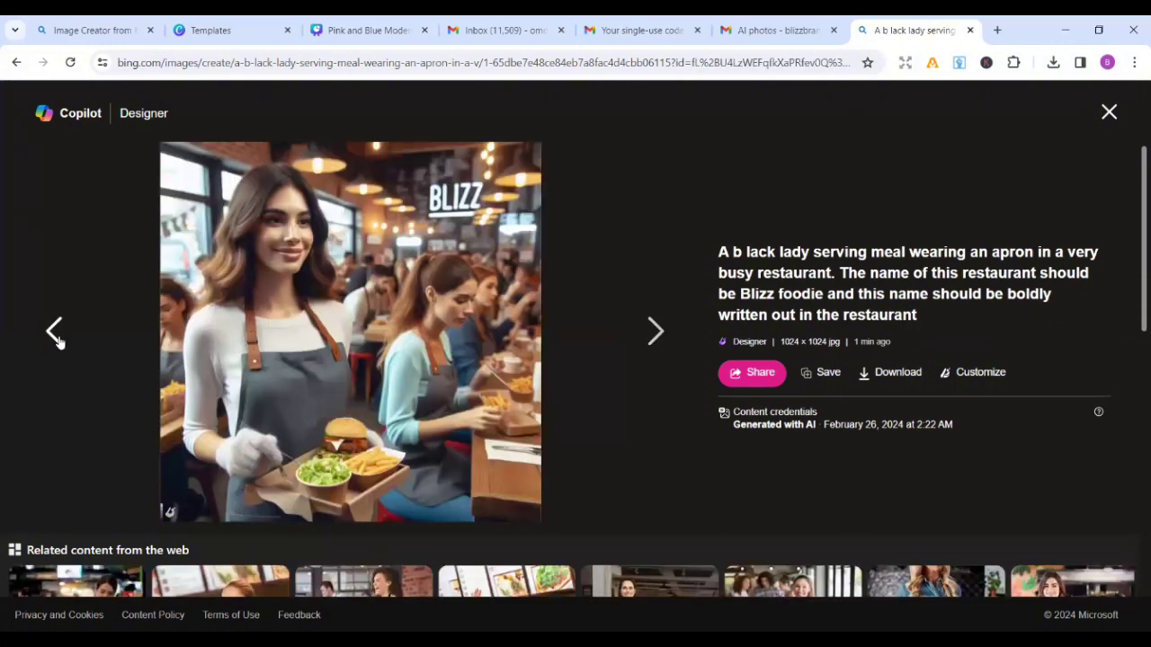
{"action": "left_click", "coordinate": [60, 342]}
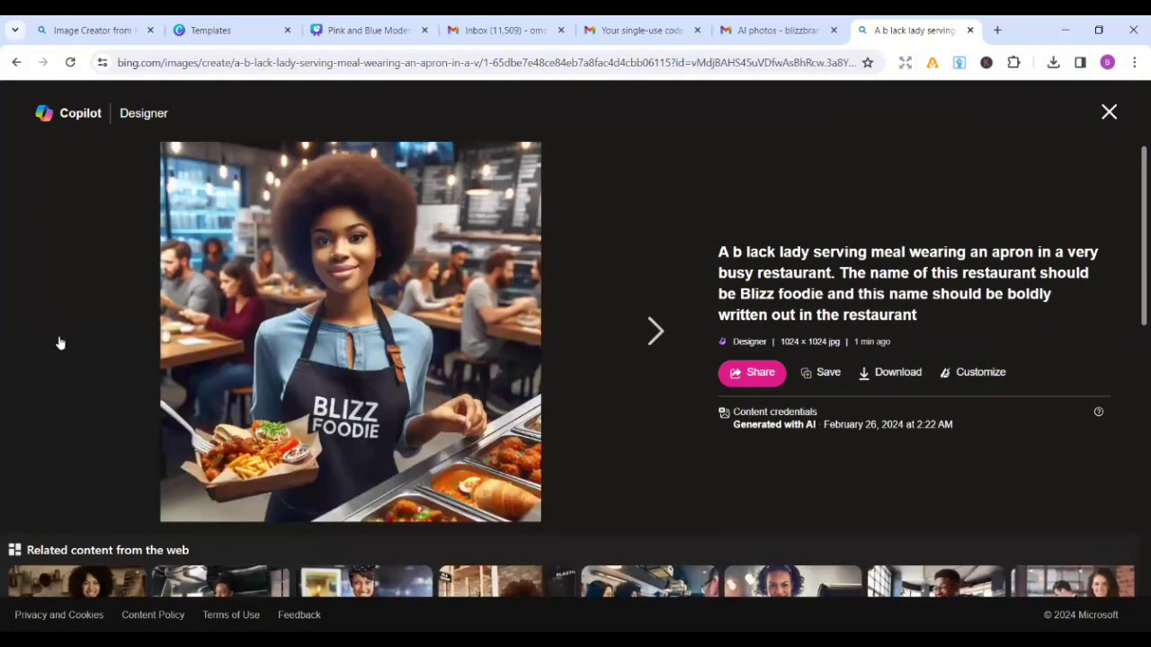